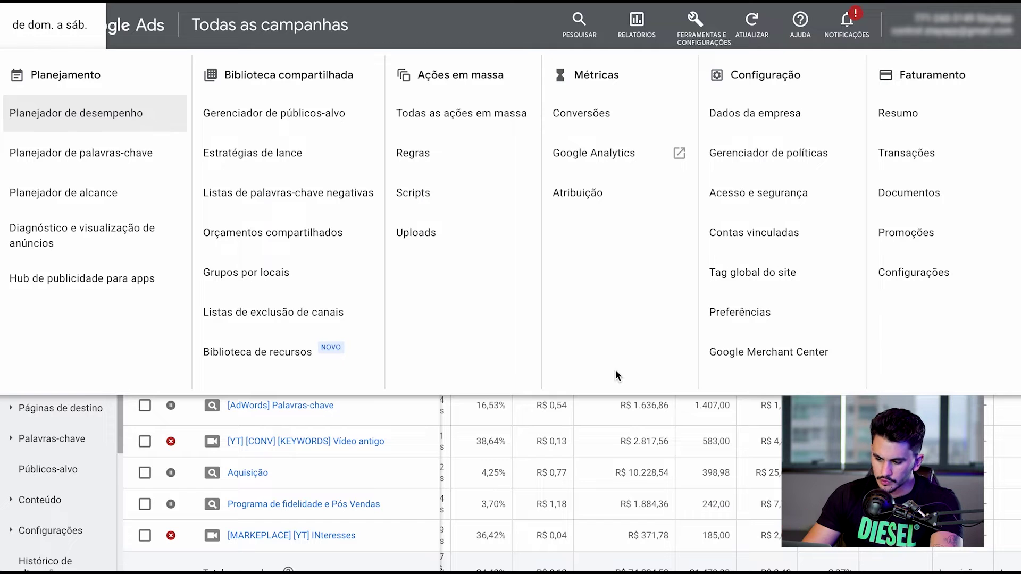
- Return to the overview page for all campaigns
left_click(704, 48)
left_click_drag(434, 67, 755, 332)
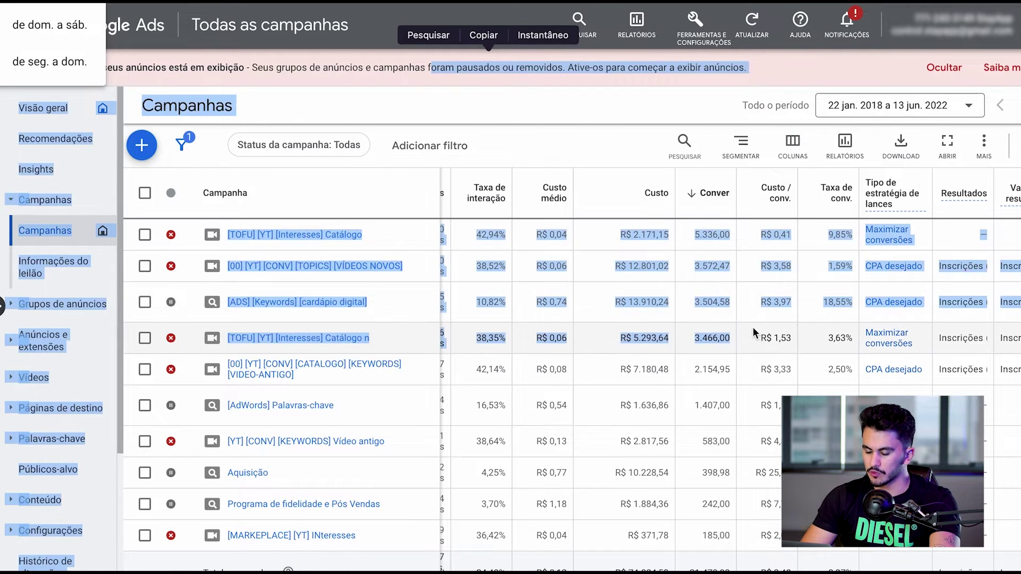
left_click(136, 31)
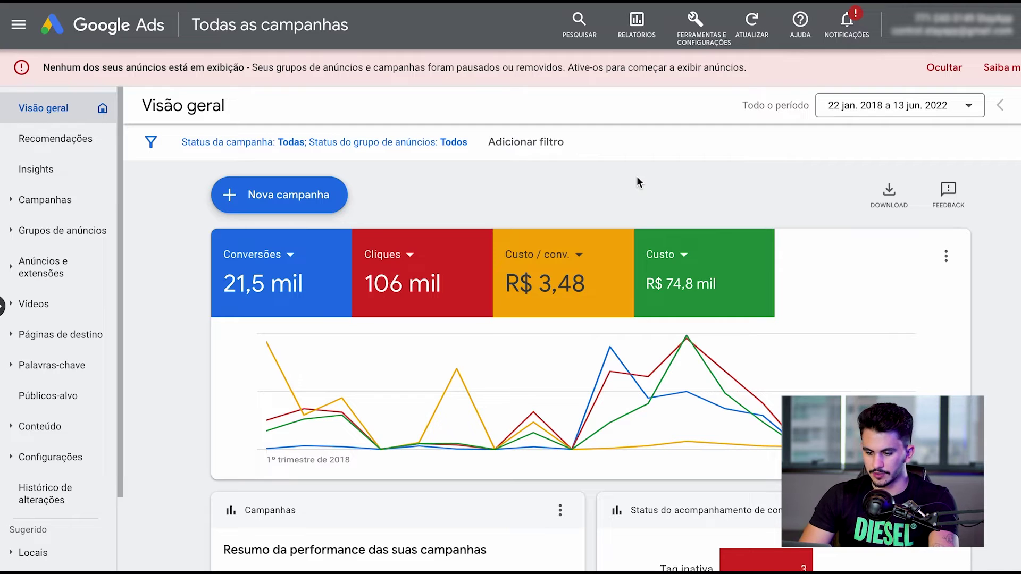
- Open the Keyword Planner and start discovering new keywords
left_click(707, 36)
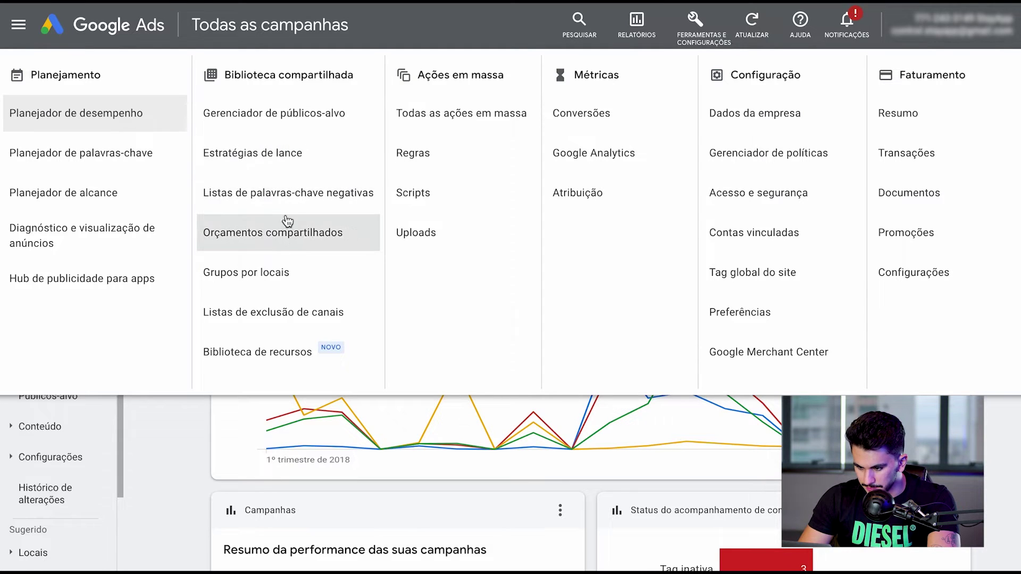
left_click(96, 164)
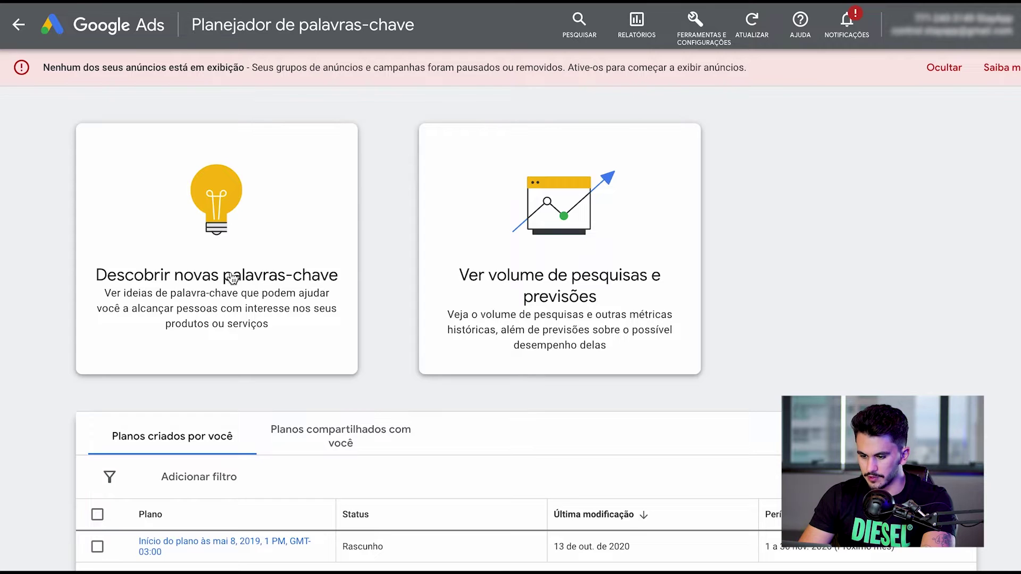
left_click(252, 273)
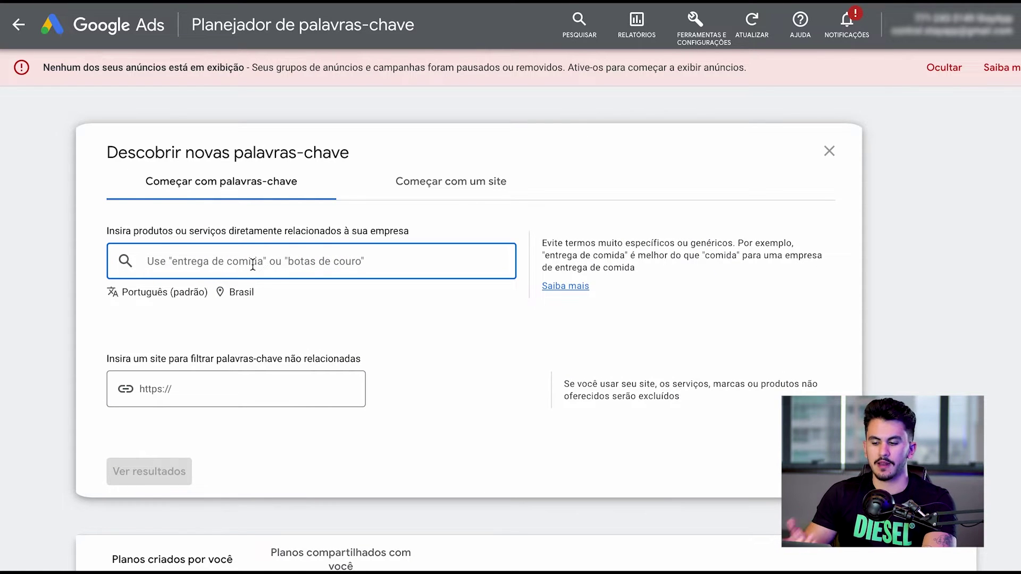
- Copy the related "tráfego pago" phrases from the other browser tab into the keyword search and show the results
key("ctrl+Tab")
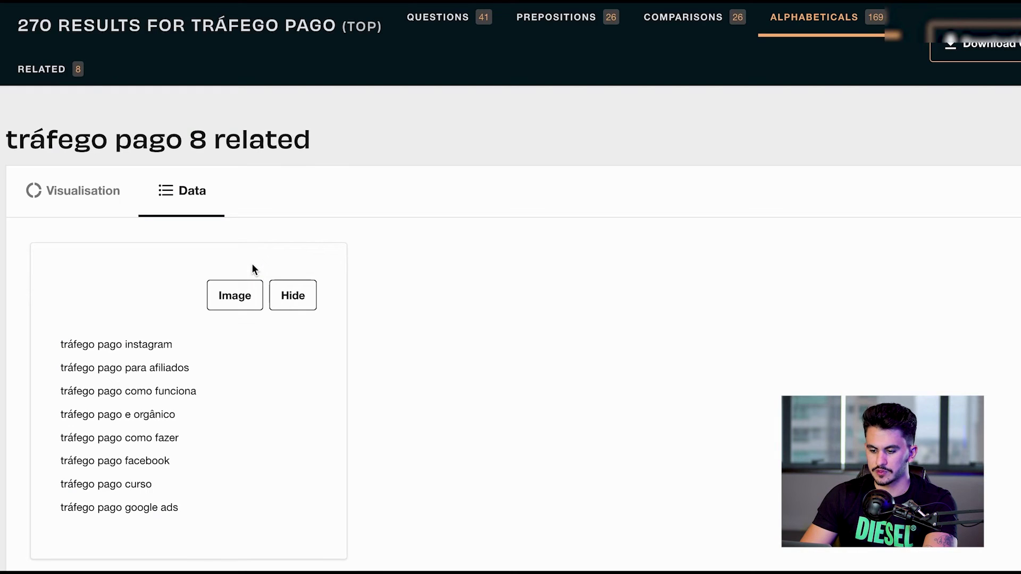
left_click_drag(58, 347, 180, 504)
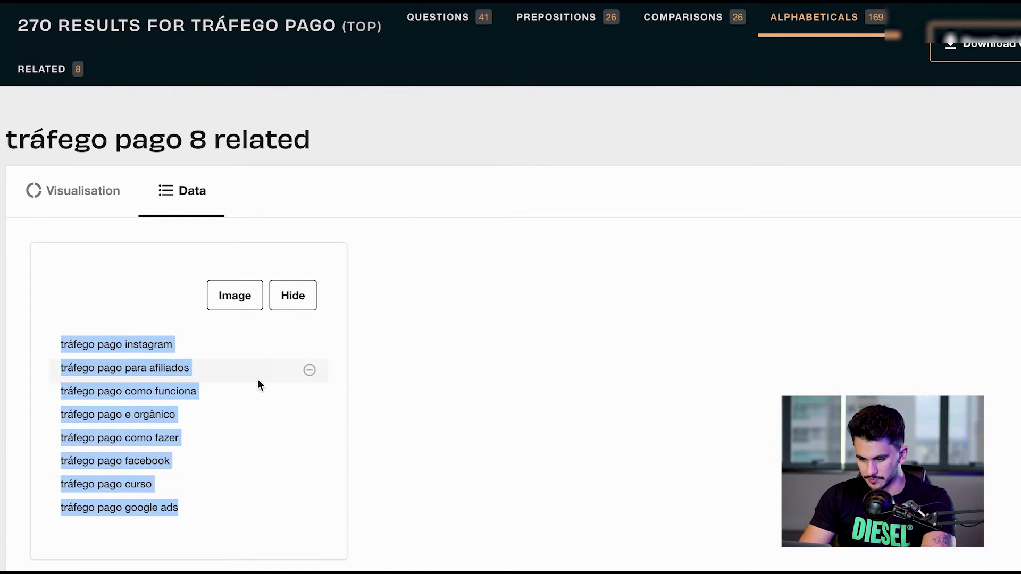
key("ctrl+shift+Tab")
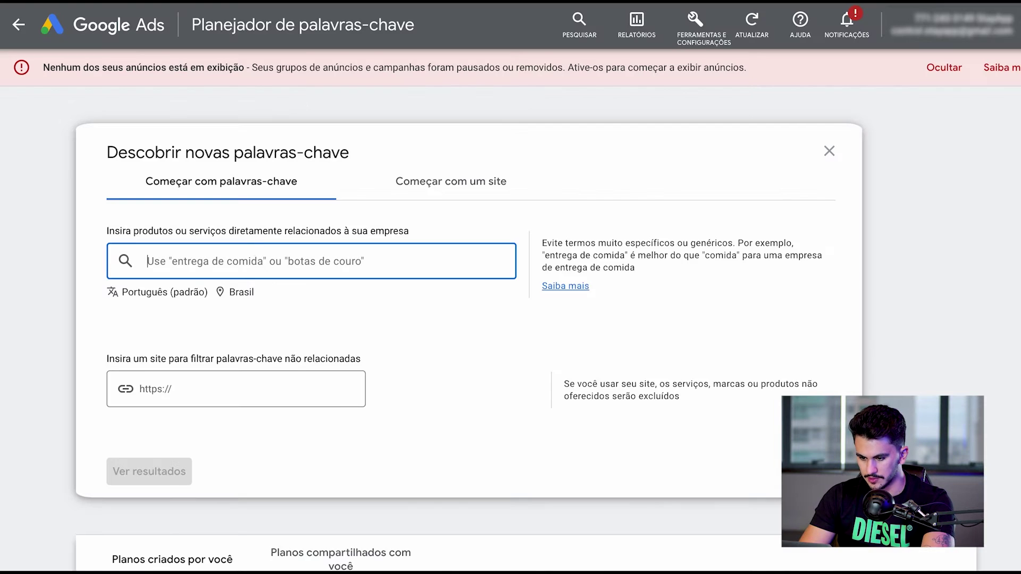
type("tráfego pago instagram remove_circle_outline tráfego pago para afiliados tráfego pago como funciona tráfego pago e orgânico tráfego pago como fazer tráfego pago facebook tráfego pago curso tráfego pago google ads")
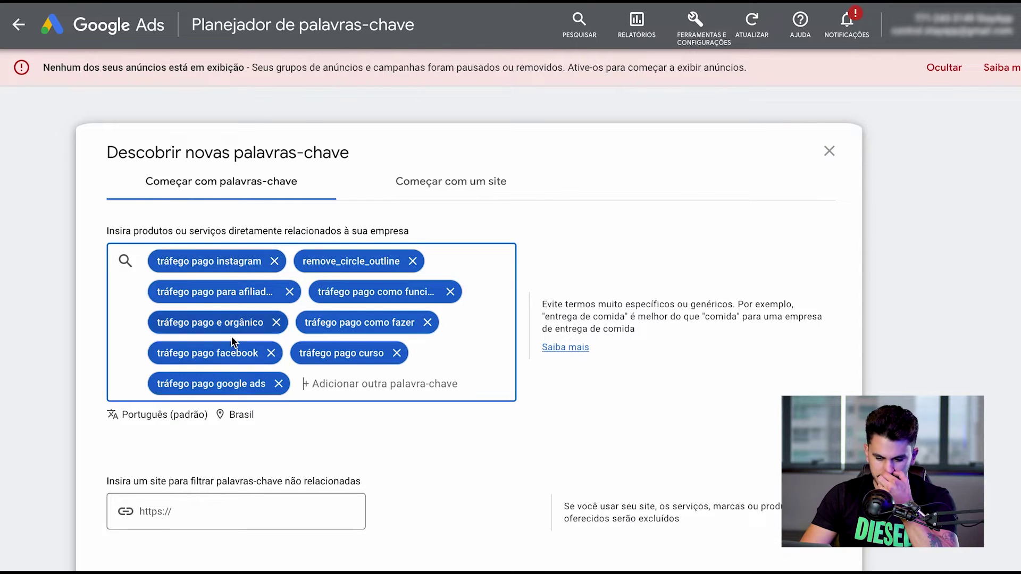
scroll(231, 453, "down", 2)
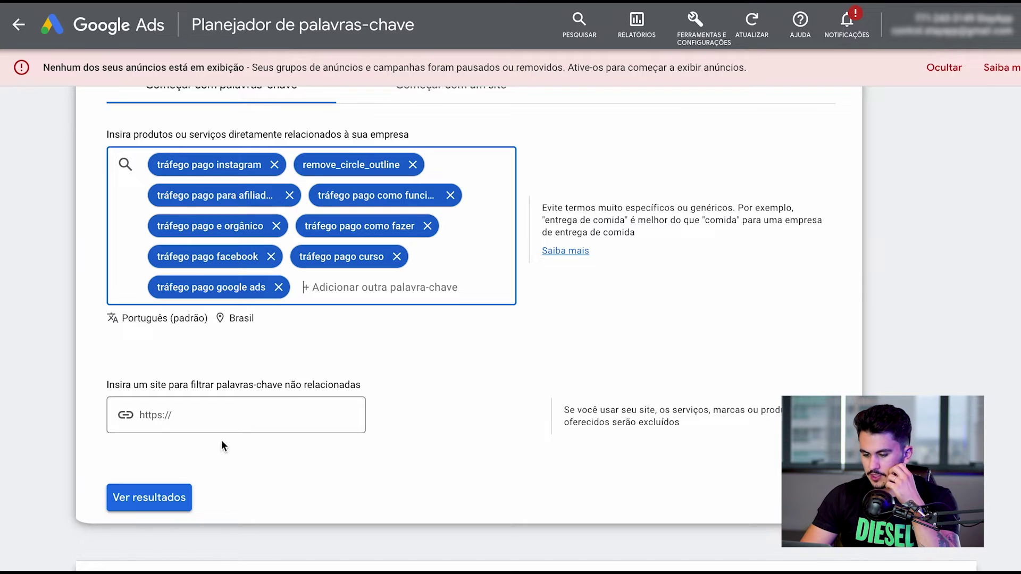
left_click(171, 501)
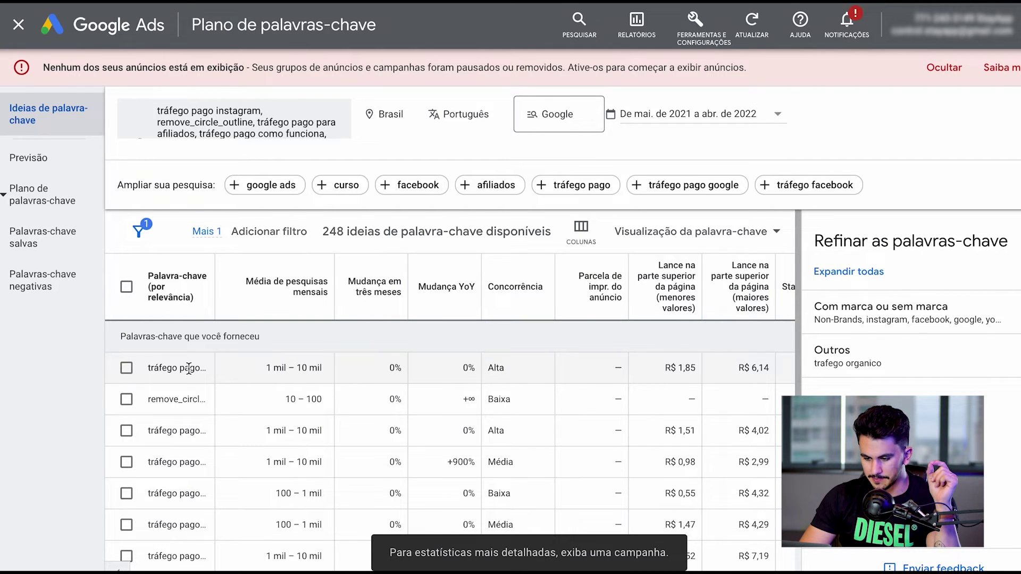
- Widen the keyword column and examine the average monthly searches and competition of the supplied keywords
left_click_drag(214, 267, 294, 267)
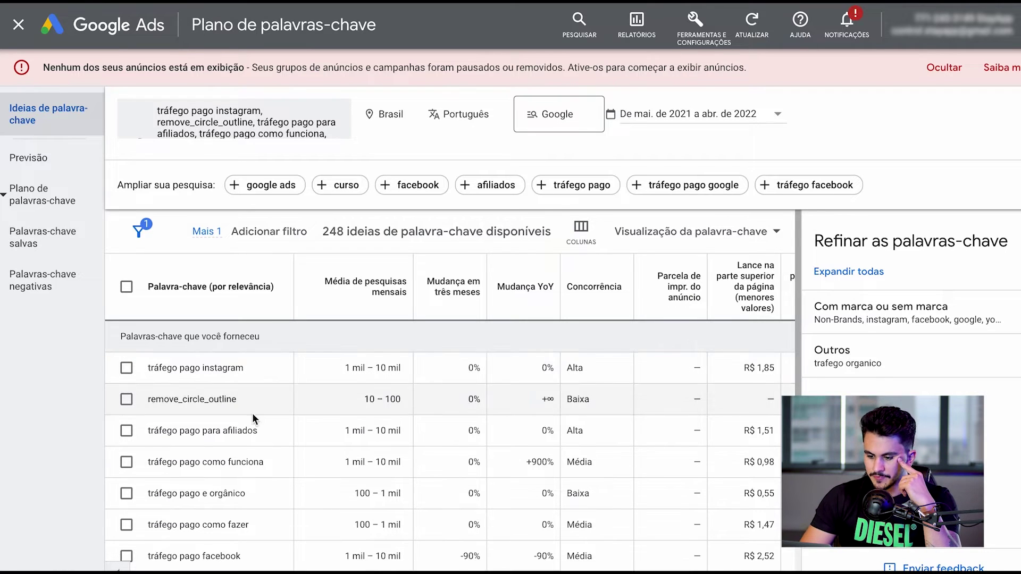
scroll(263, 439, "down", 1)
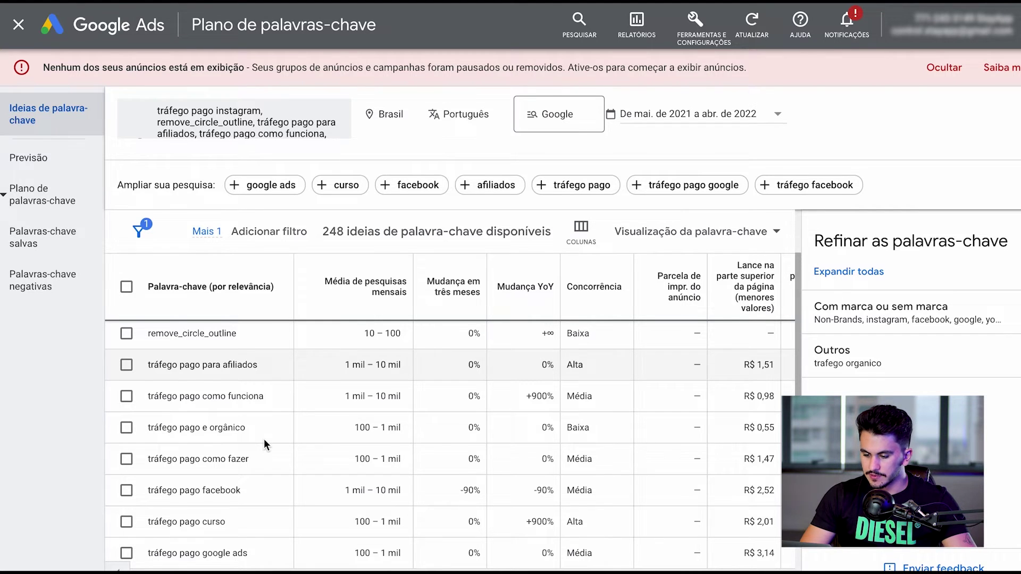
scroll(264, 439, "down", 3)
scroll(264, 439, "up", 5)
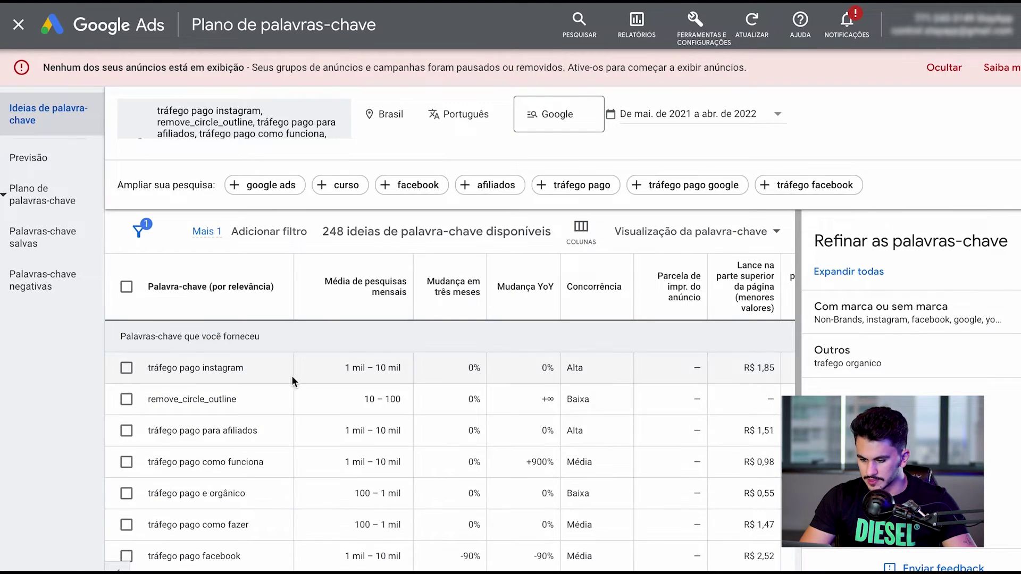
left_click_drag(266, 400, 179, 400)
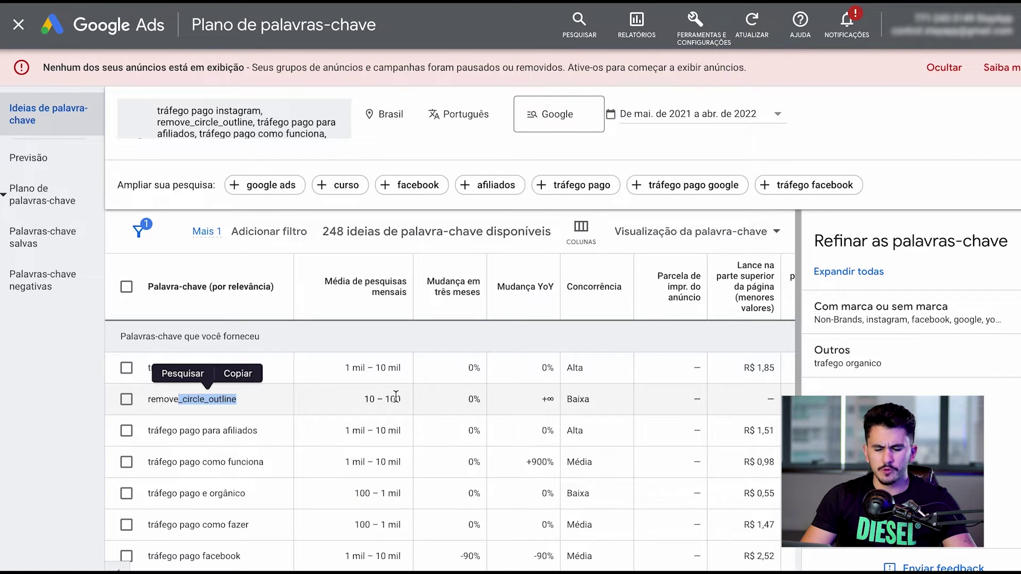
left_click(306, 401)
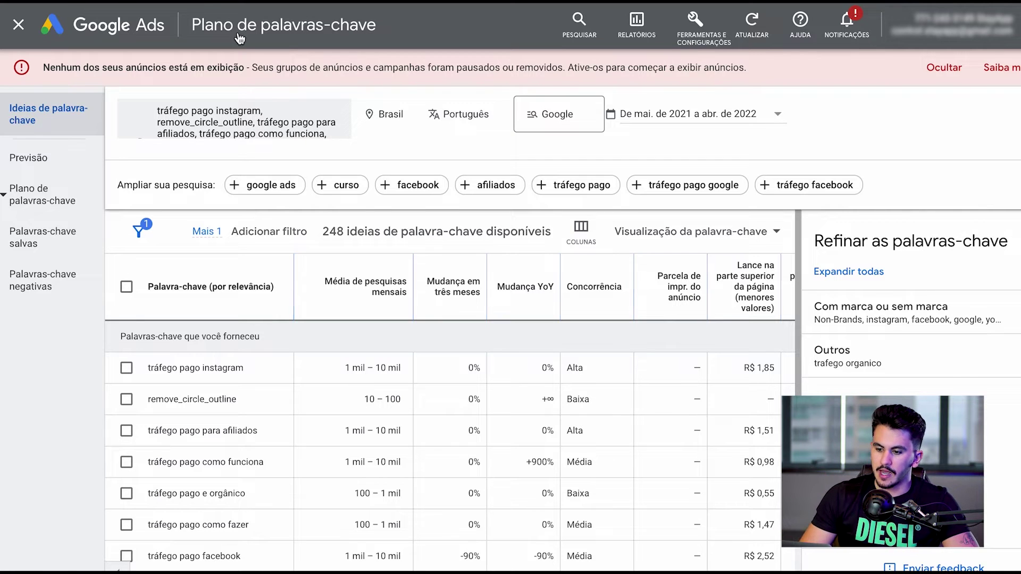
- Start a new campaign from the account overview and choose to create it without goal guidance
left_click(109, 34)
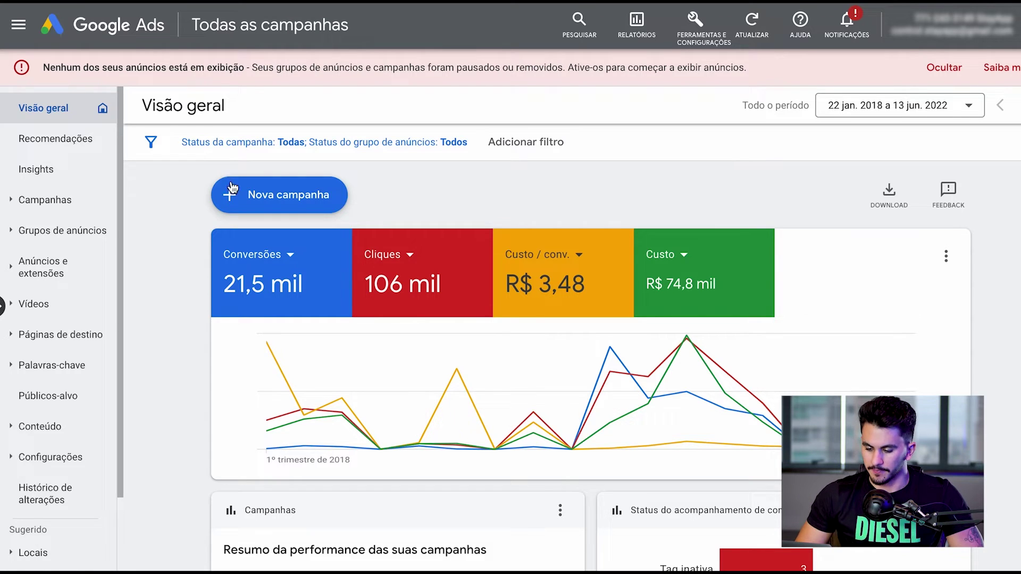
left_click(251, 195)
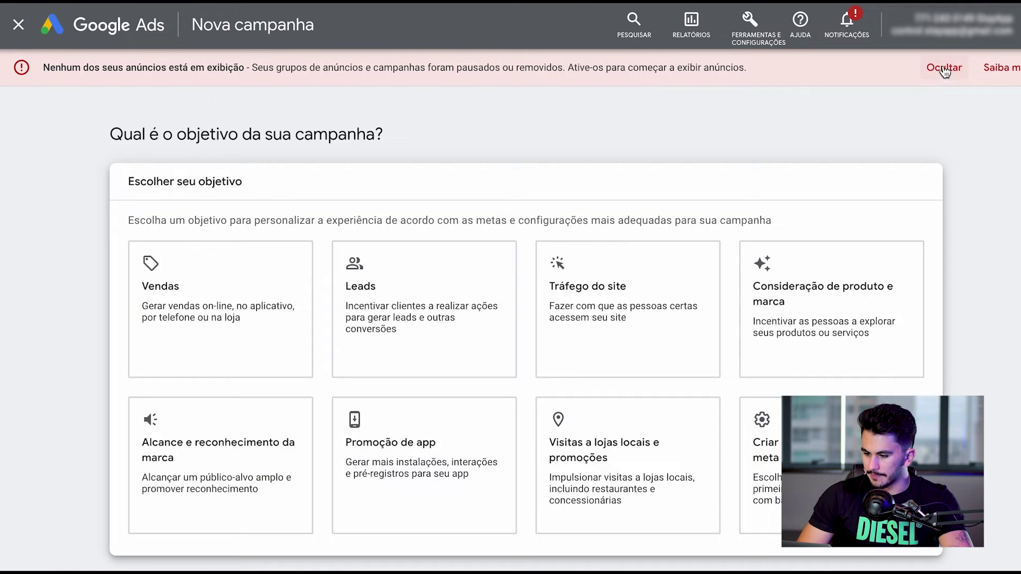
left_click(945, 70)
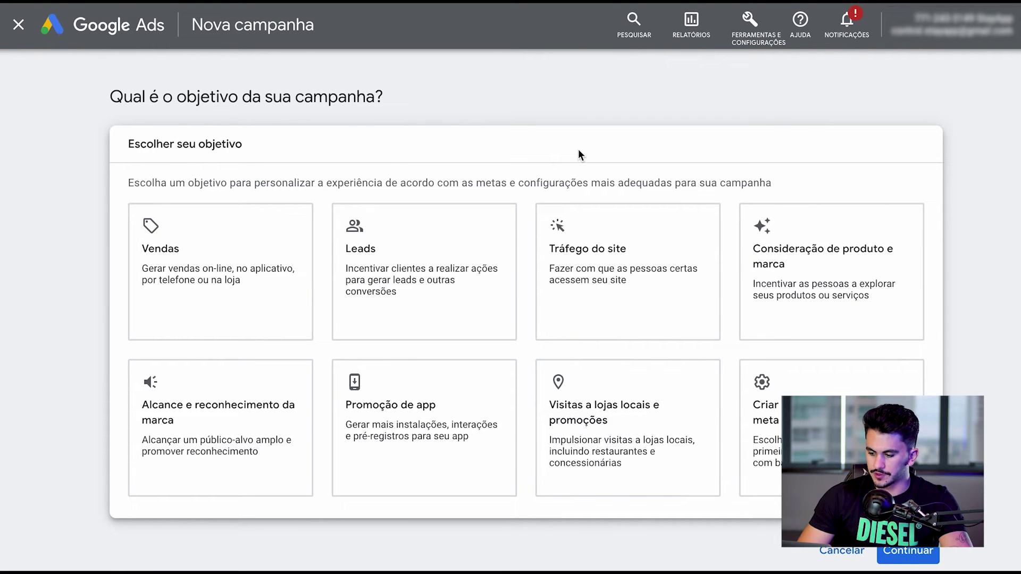
left_click(776, 428)
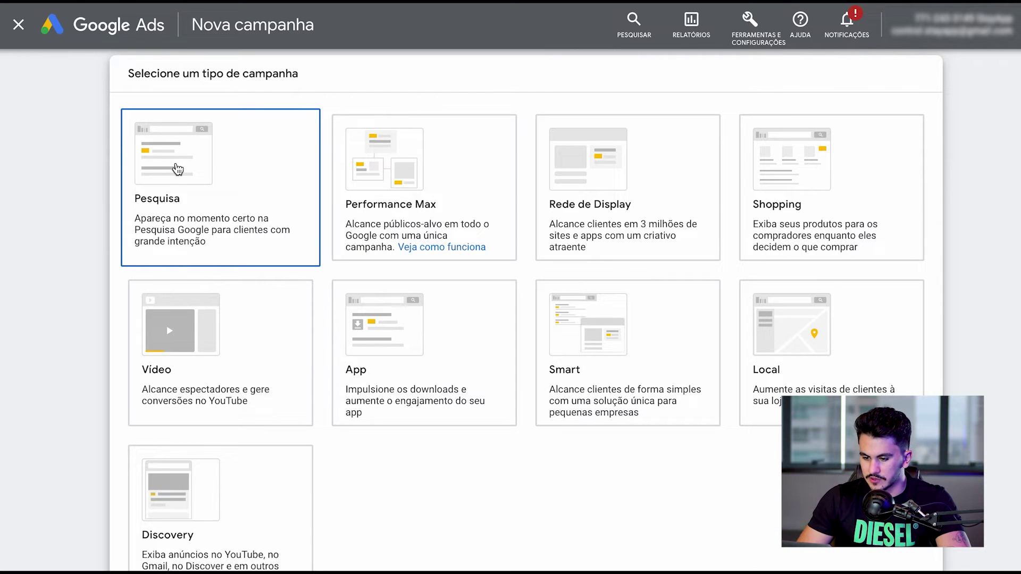
- Choose Pesquisa as the campaign type and exit the conversion goals guide
scroll(177, 169, "down", 10)
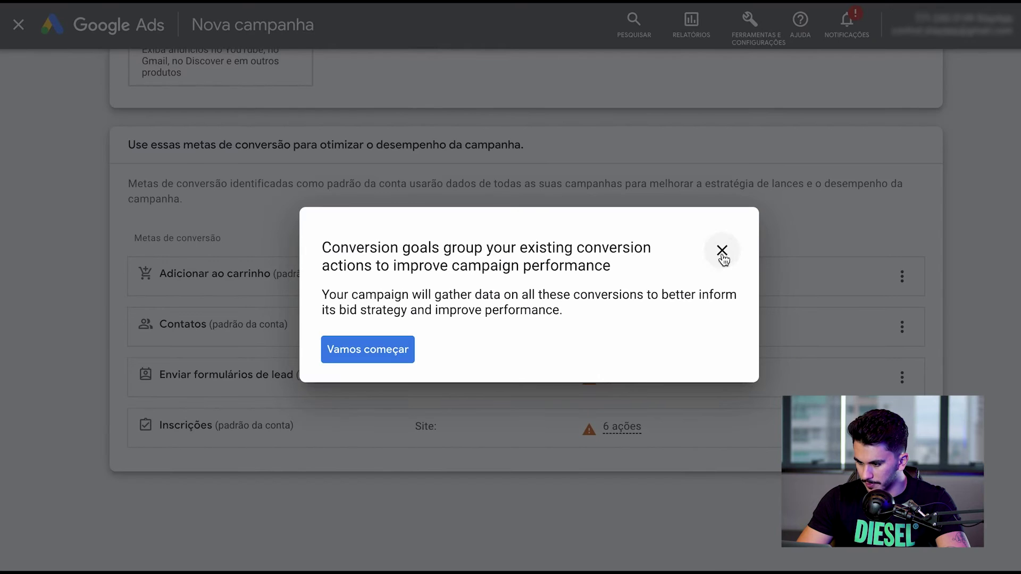
left_click(722, 251)
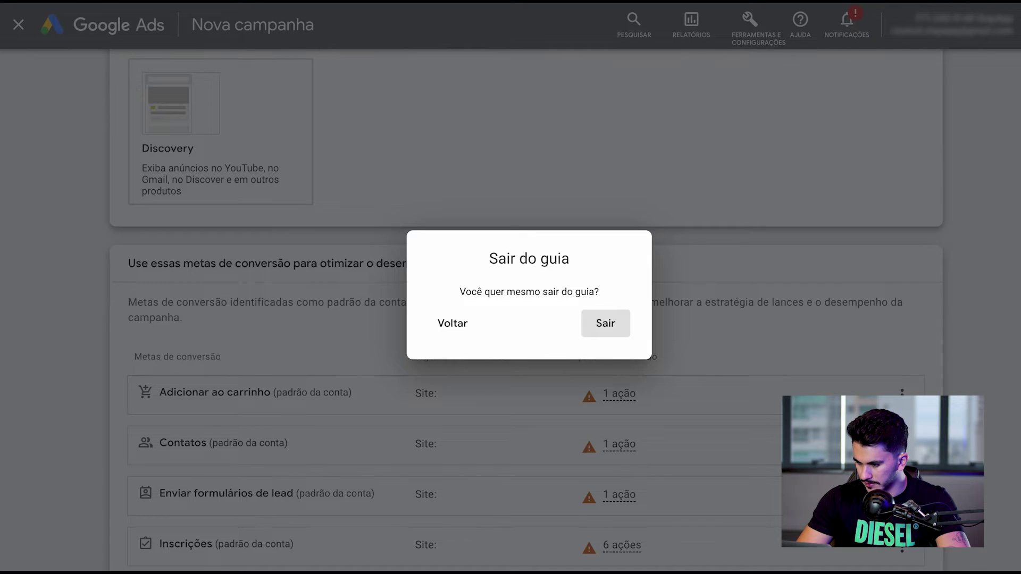
left_click(598, 326)
- Select only Visitas ao site as the result expected from the campaign
scroll(846, 342, "down", 4)
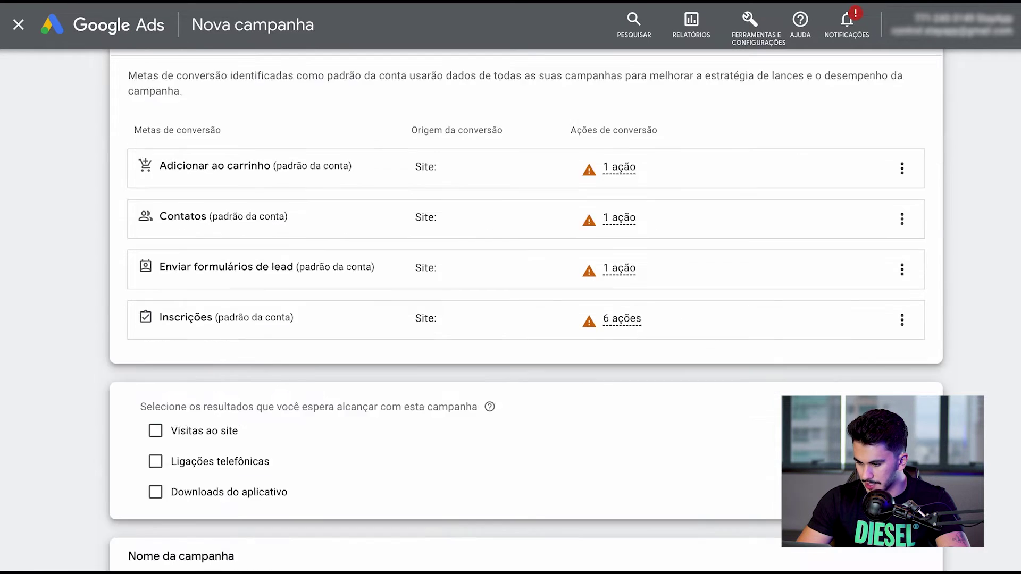
scroll(445, 337, "down", 4)
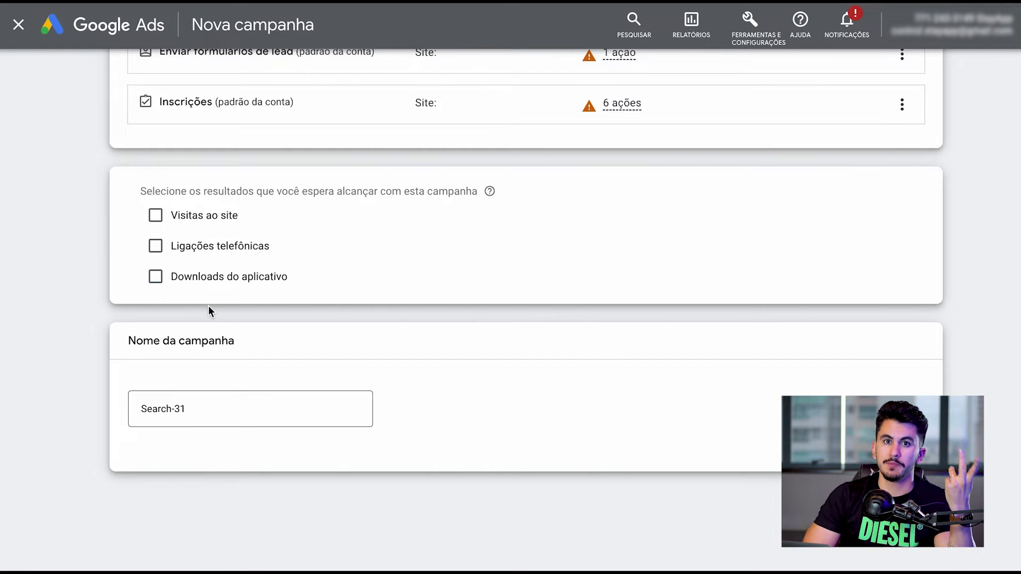
left_click(156, 247)
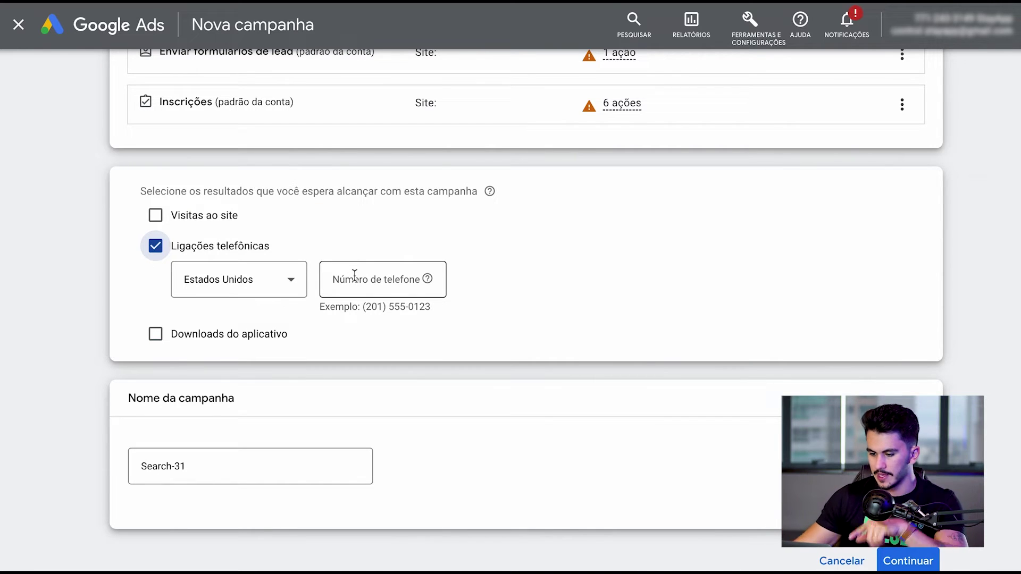
left_click(156, 250)
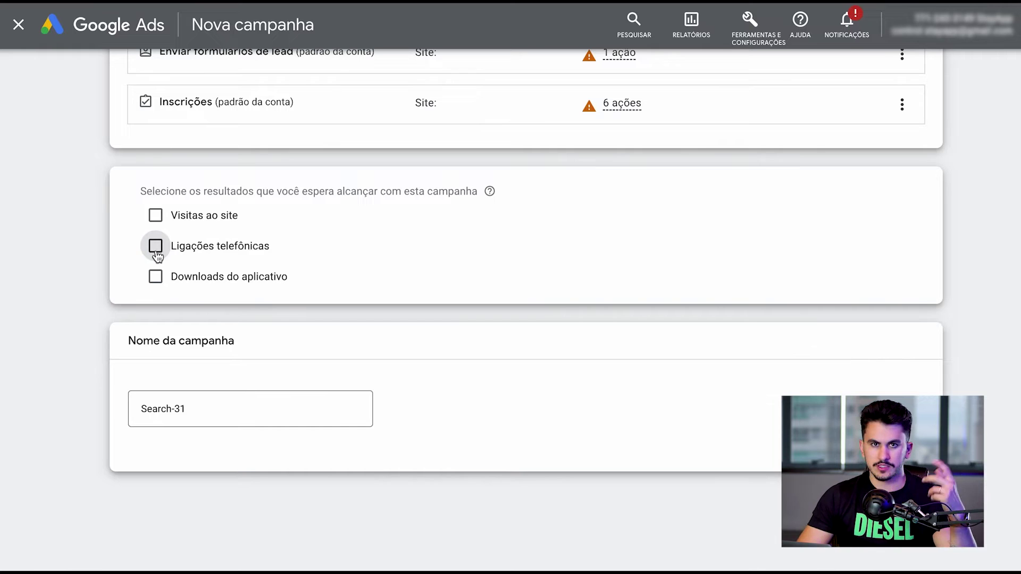
left_click(155, 216)
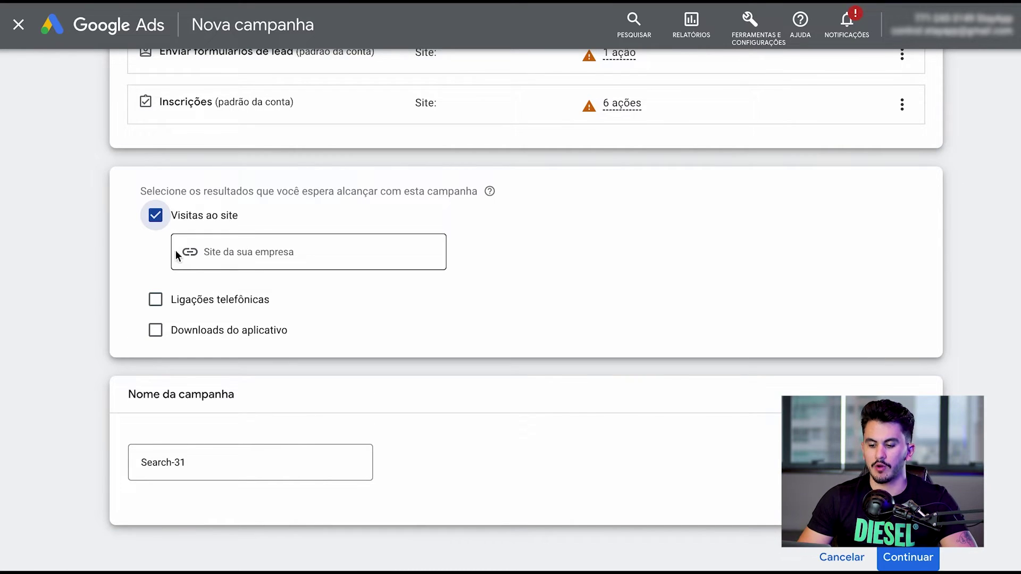
left_click(157, 218)
left_click(173, 219)
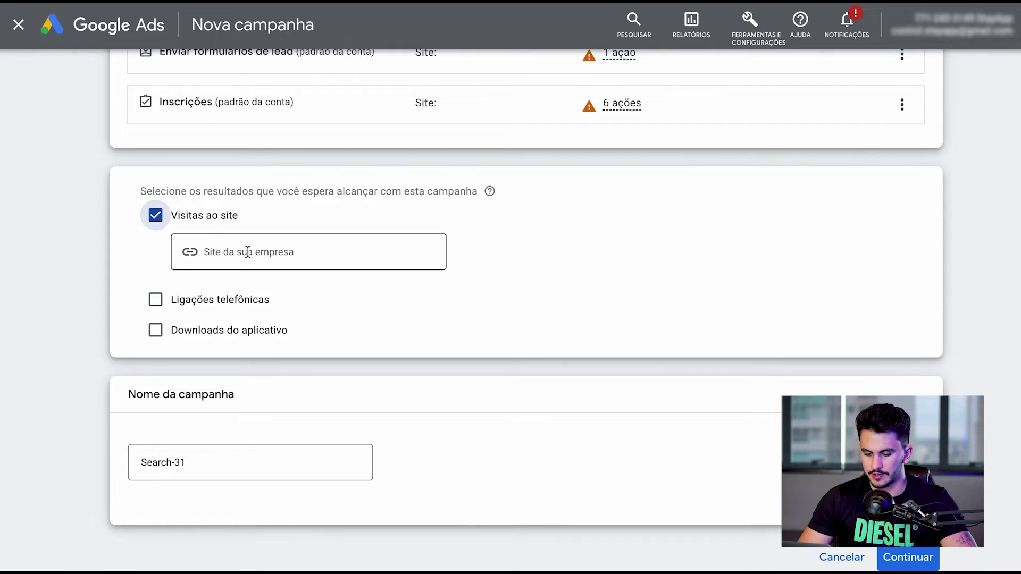
- Name the campaign "Campanha de pesquisa" and continue to the budget and bidding settings
triple_click(218, 458)
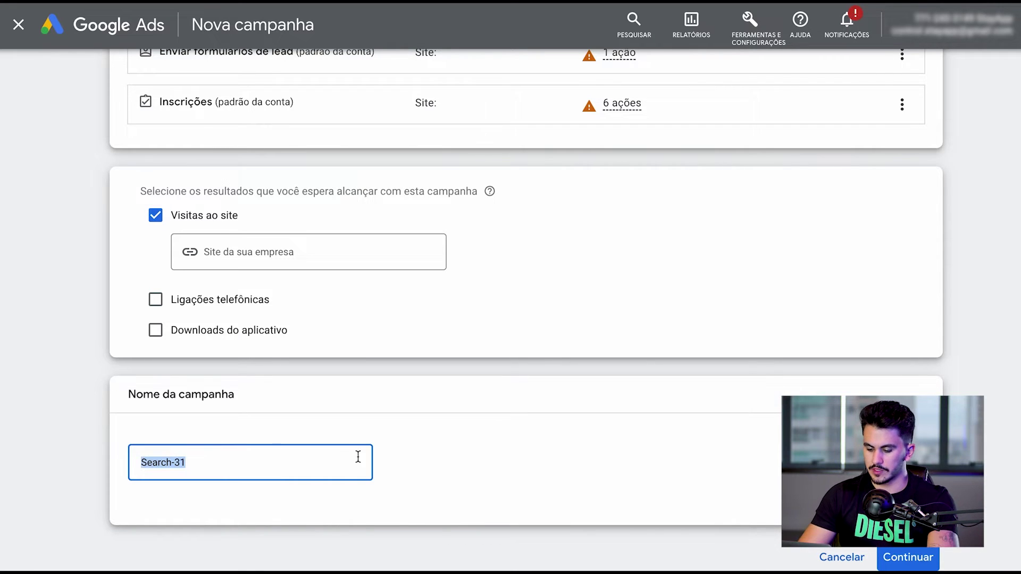
type("Campanha de pesq")
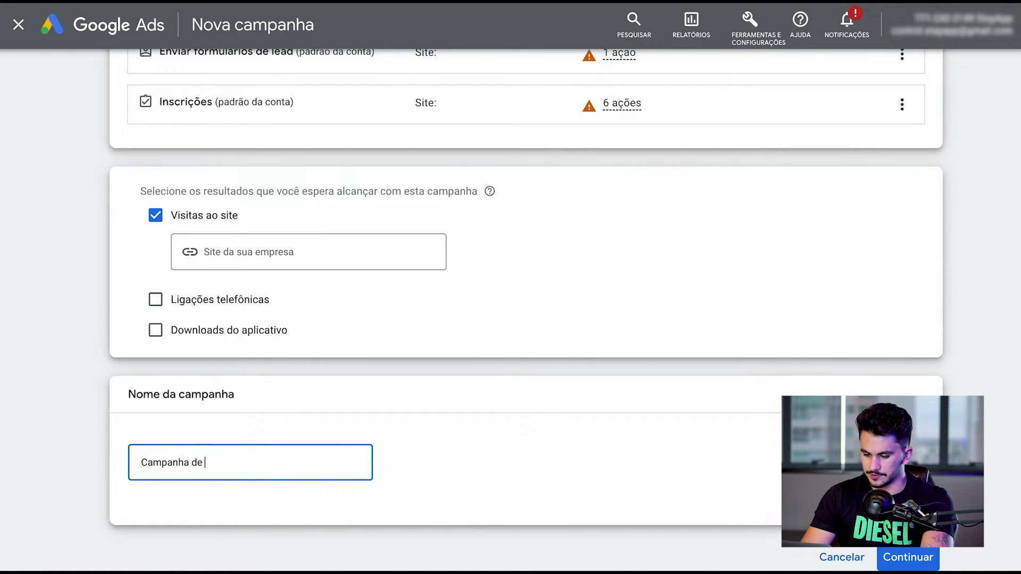
type("uisa")
scroll(511, 287, "down", 1)
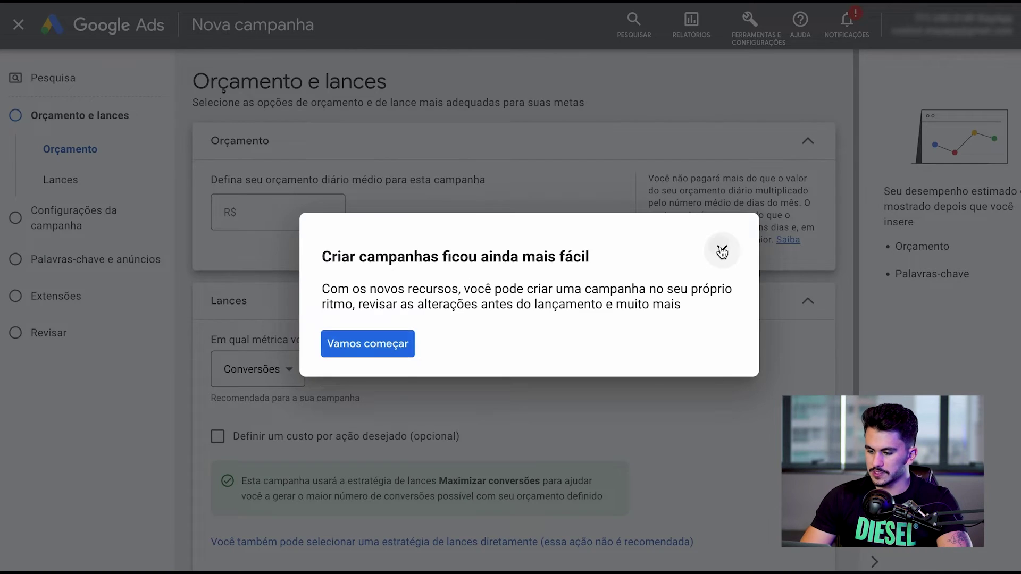
- Exit the campaign creation guide and set the average daily budget to R$ 10,00
left_click(721, 251)
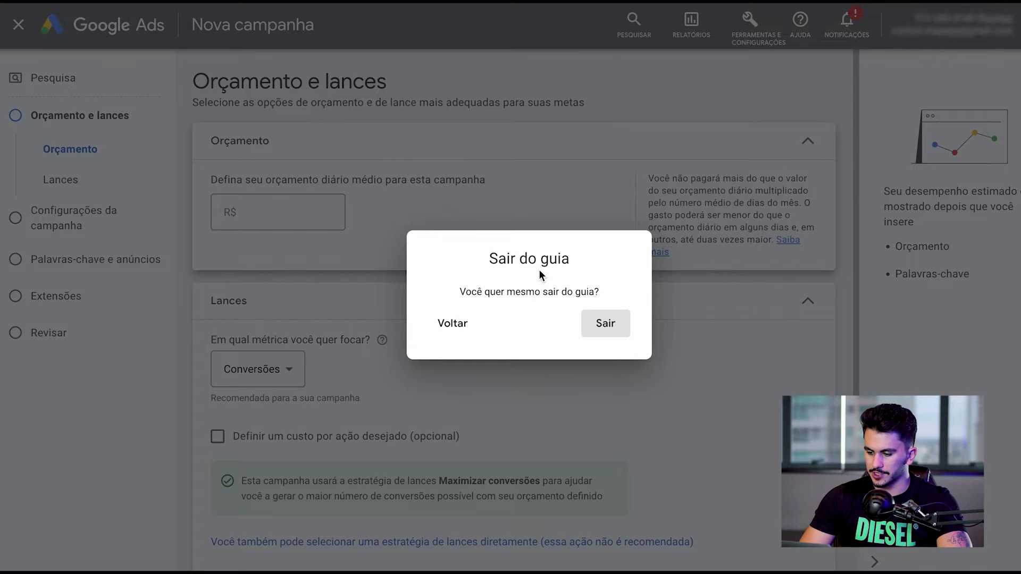
left_click(611, 323)
left_click(293, 210)
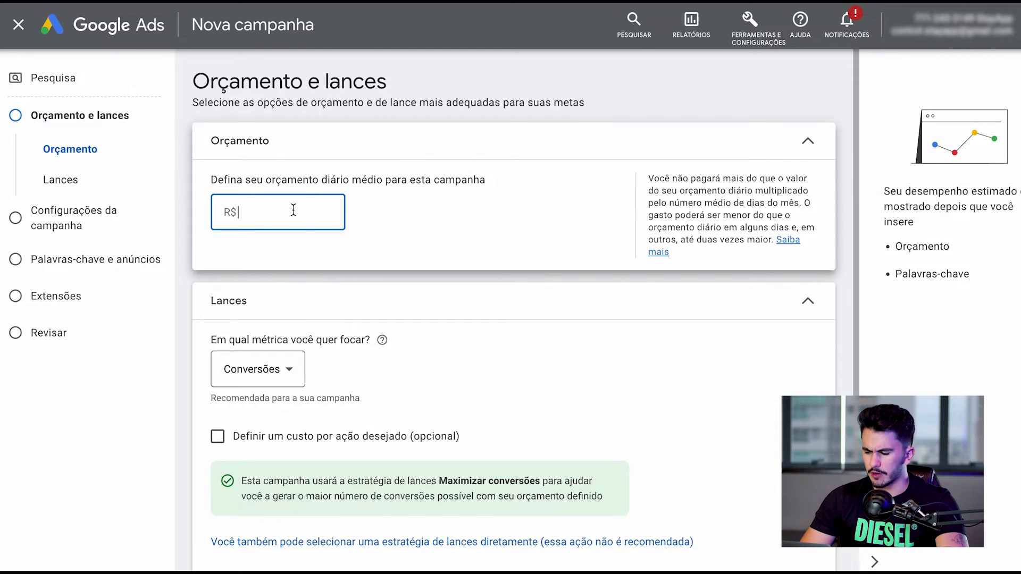
type("10")
left_click(374, 211)
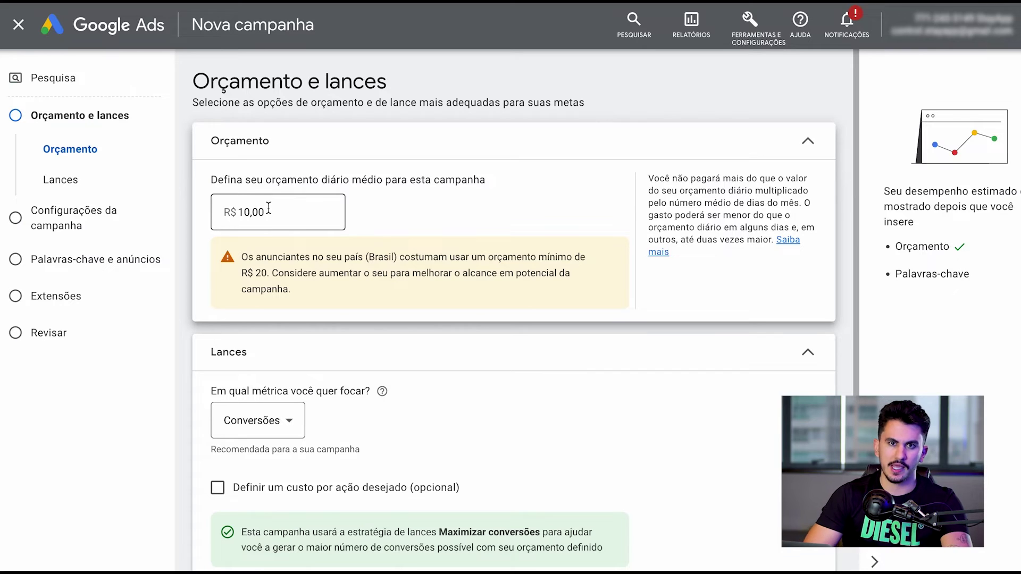
scroll(269, 208, "down", 2)
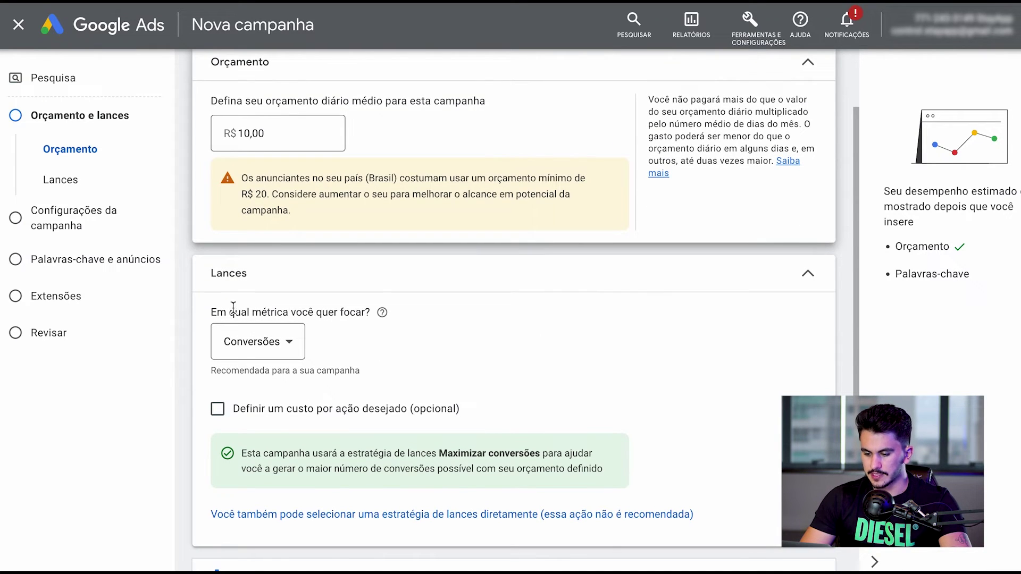
left_click_drag(234, 308, 344, 312)
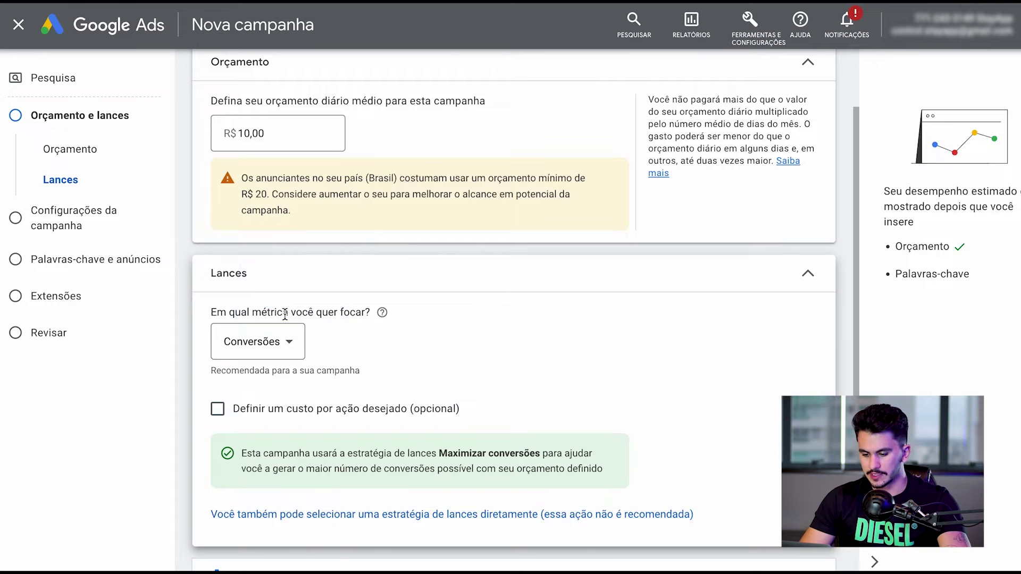
left_click(274, 339)
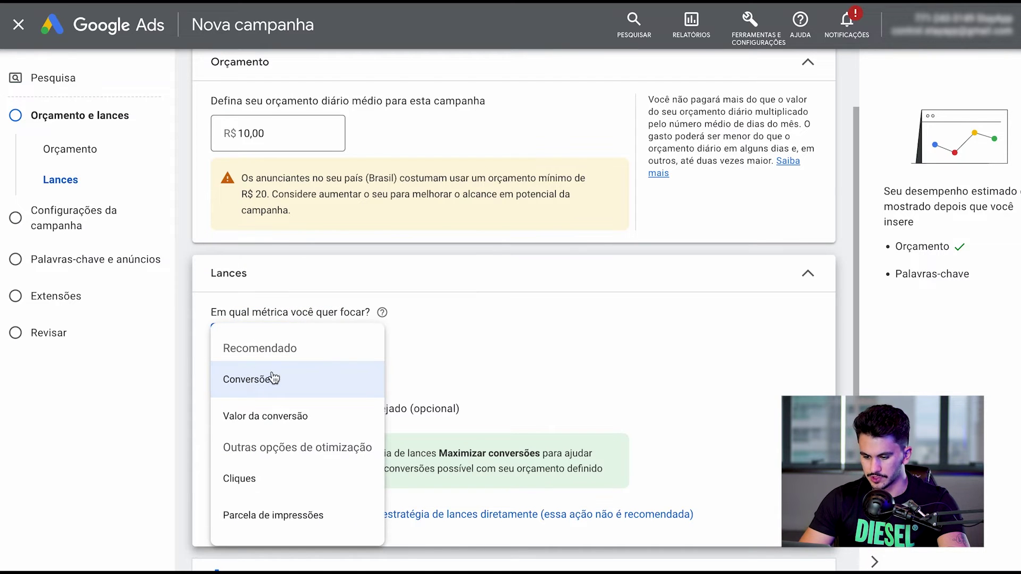
left_click(276, 484)
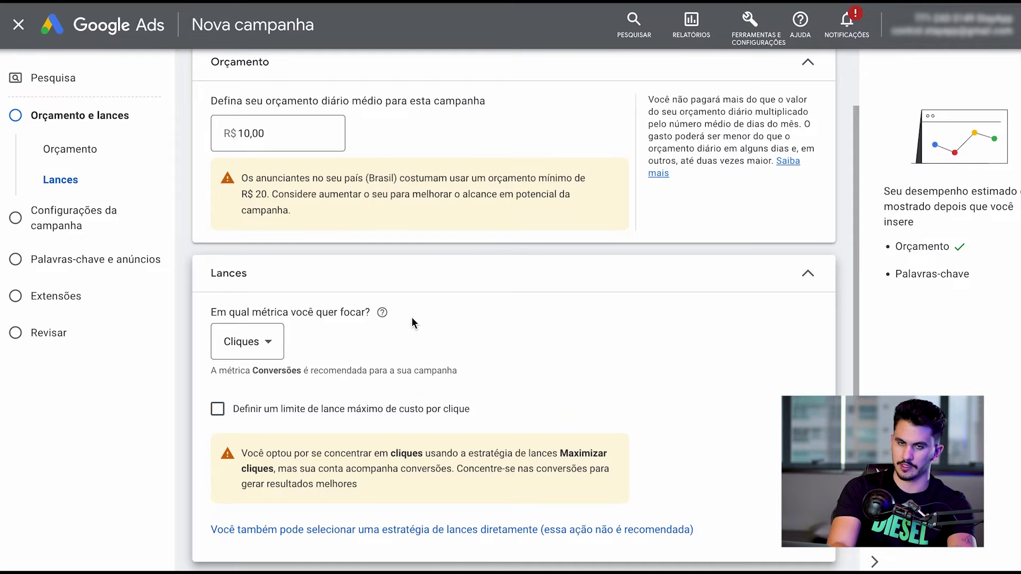
left_click(265, 341)
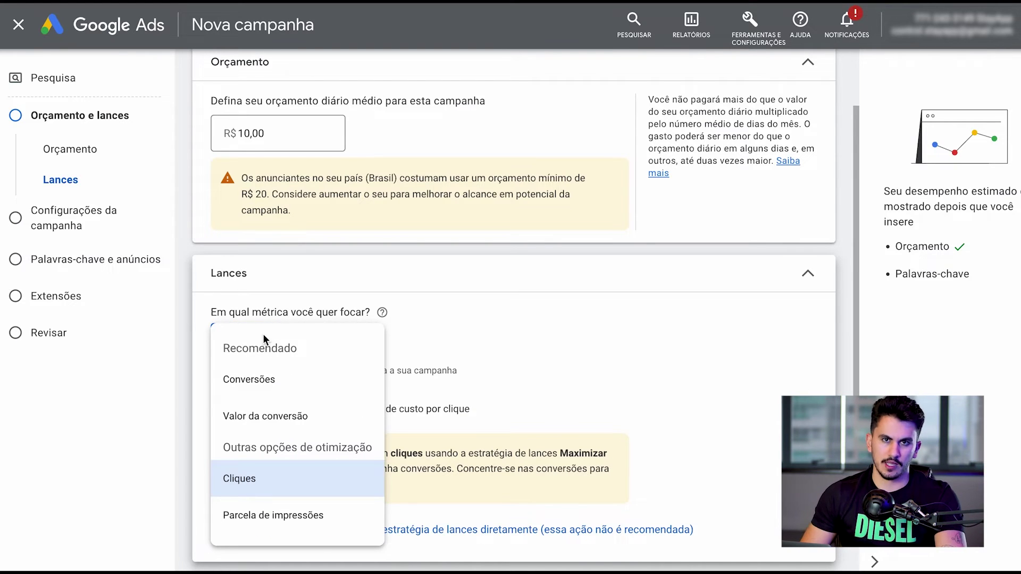
left_click(308, 382)
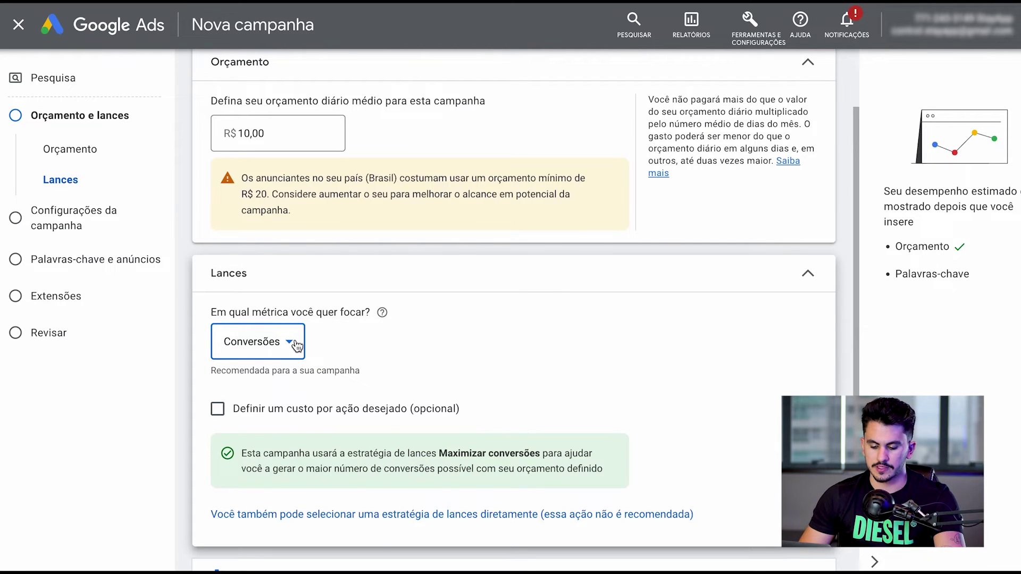
- Set the bidding focus metric to Cliques and continue to the campaign settings
left_click(294, 343)
left_click(288, 489)
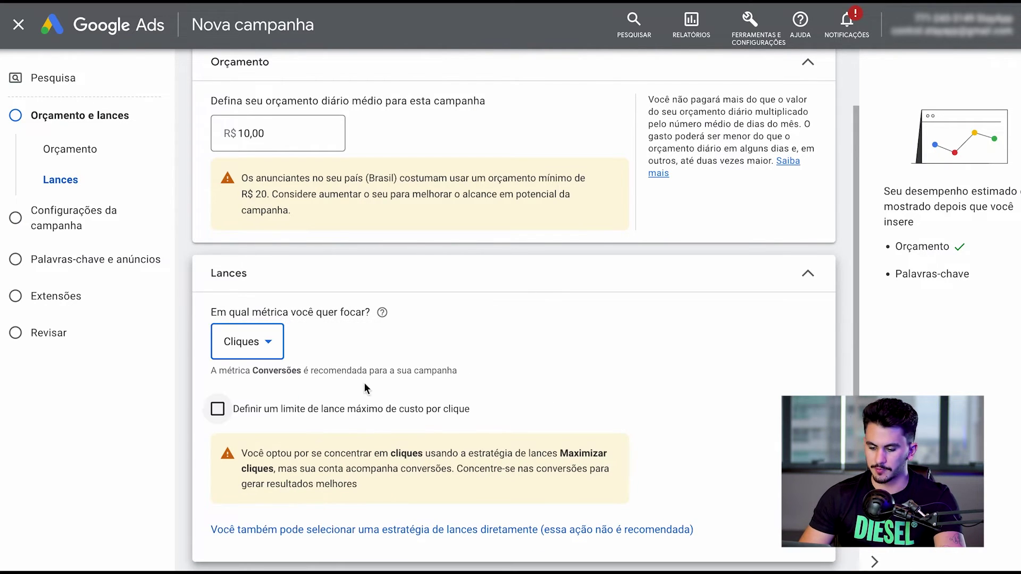
scroll(362, 372, "down", 3)
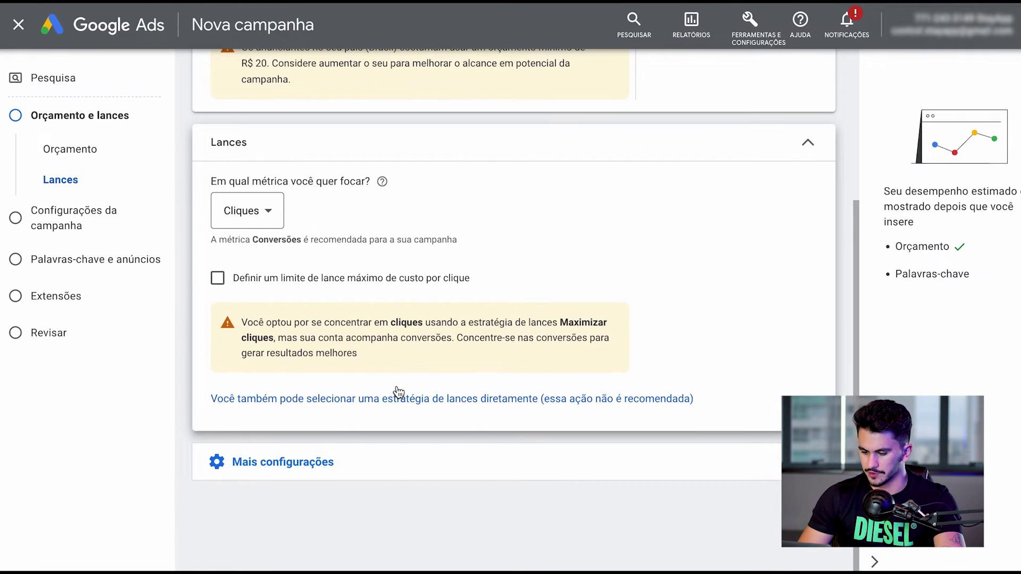
left_click(575, 569)
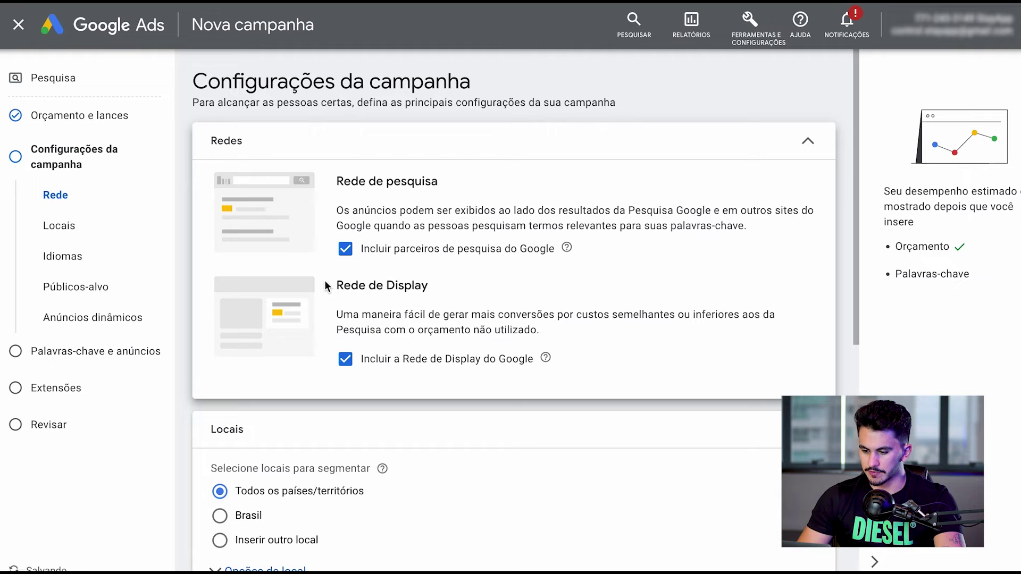
- Exclude both the Google Display Network and the Google search partners from the campaign's networks
left_click(345, 359)
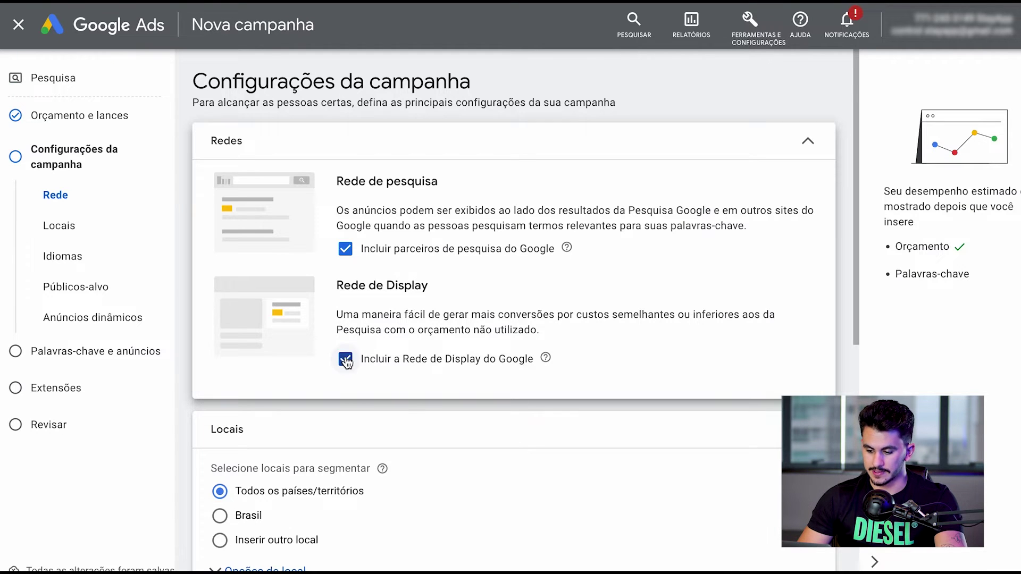
left_click(345, 287)
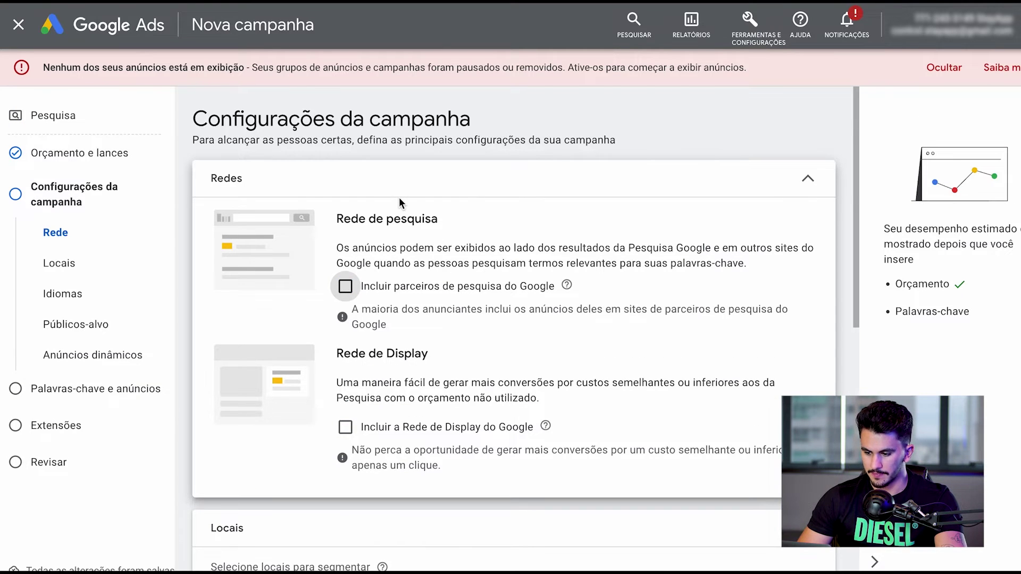
scroll(397, 199, "down", 1)
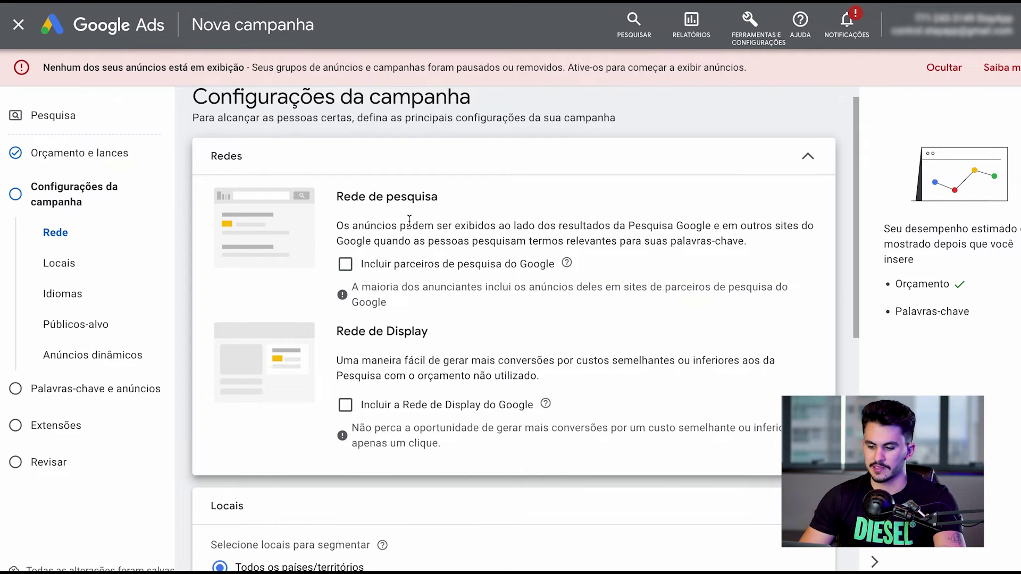
- Target a custom location for the campaign, choosing the city Goiânia, Goiás, Brasil
scroll(410, 220, "down", 4)
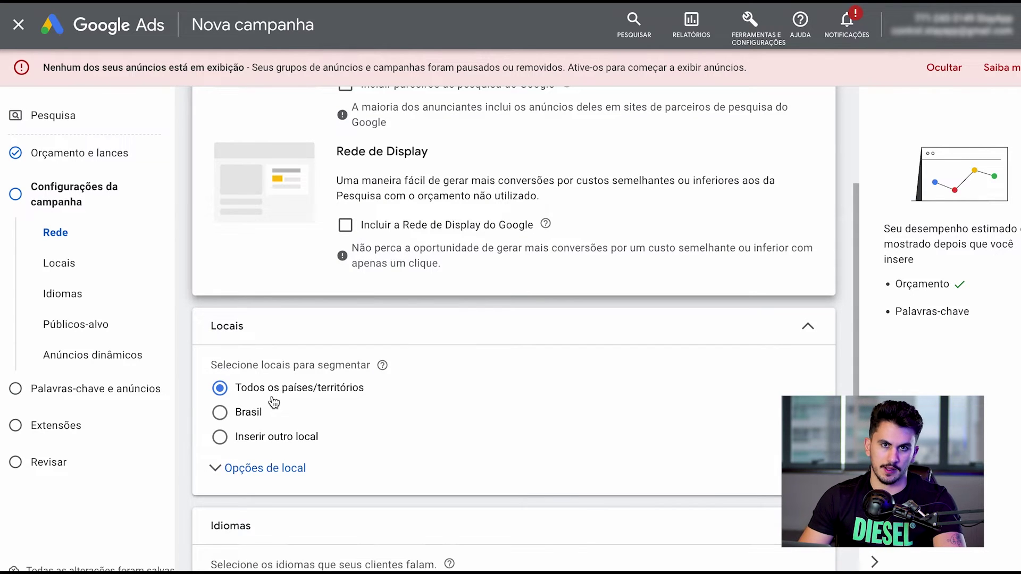
left_click(248, 414)
left_click(278, 437)
left_click(274, 475)
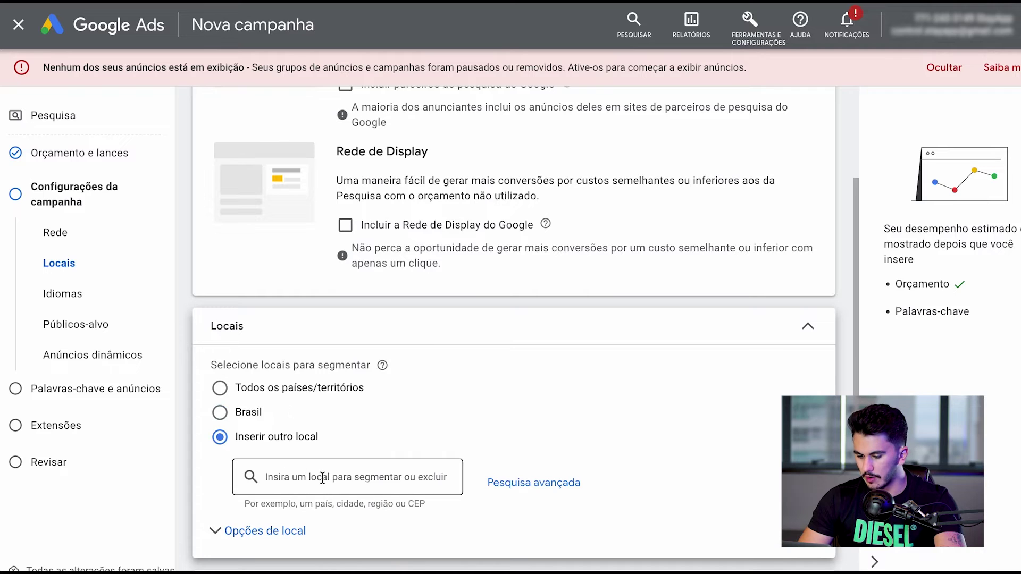
type("goiânia")
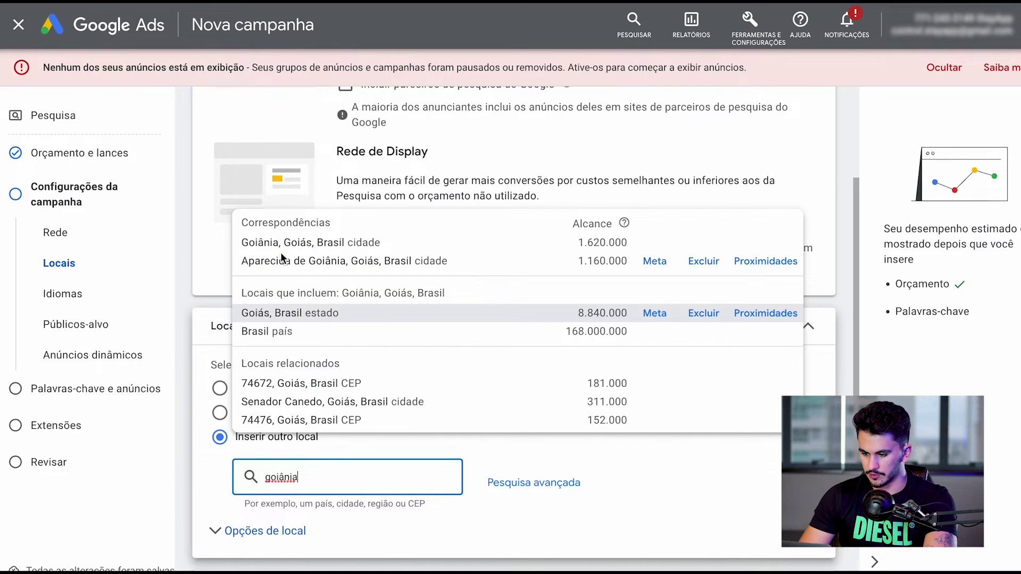
left_click(285, 248)
- Add the recommended language Inglês to the campaign and continue to the keywords and ads settings
scroll(505, 381, "down", 3)
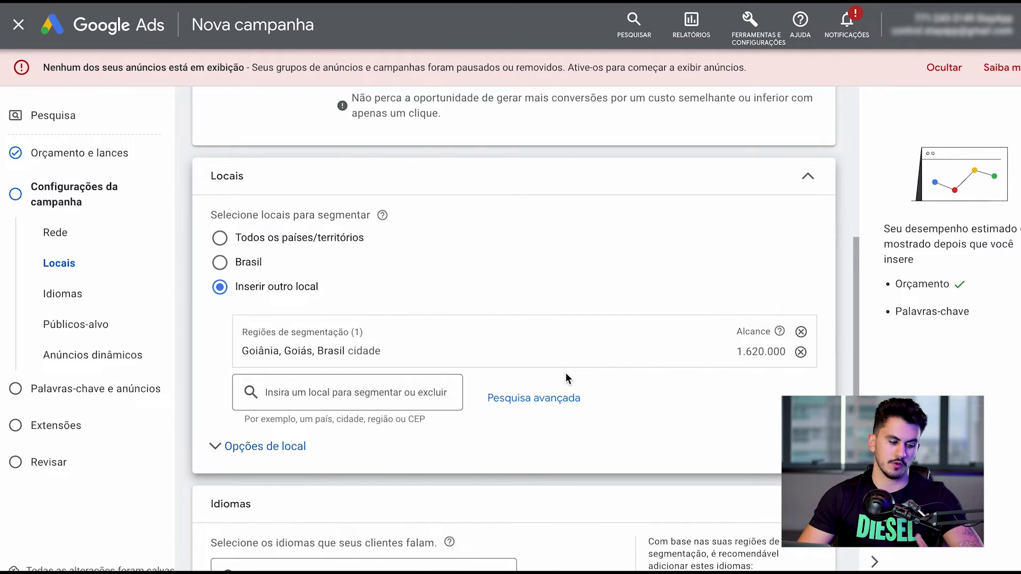
scroll(566, 379, "down", 2)
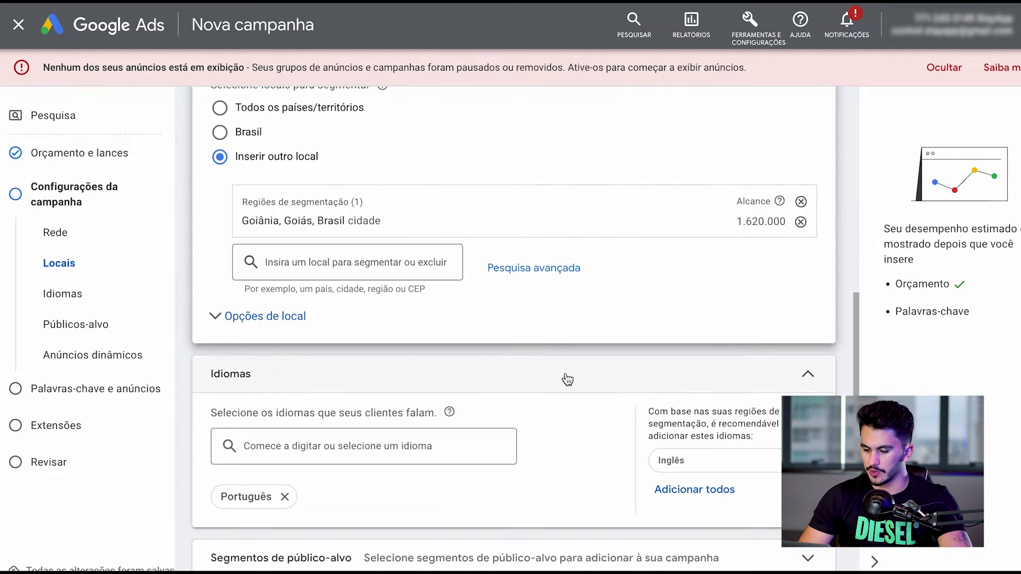
scroll(551, 345, "down", 2)
left_click(708, 359)
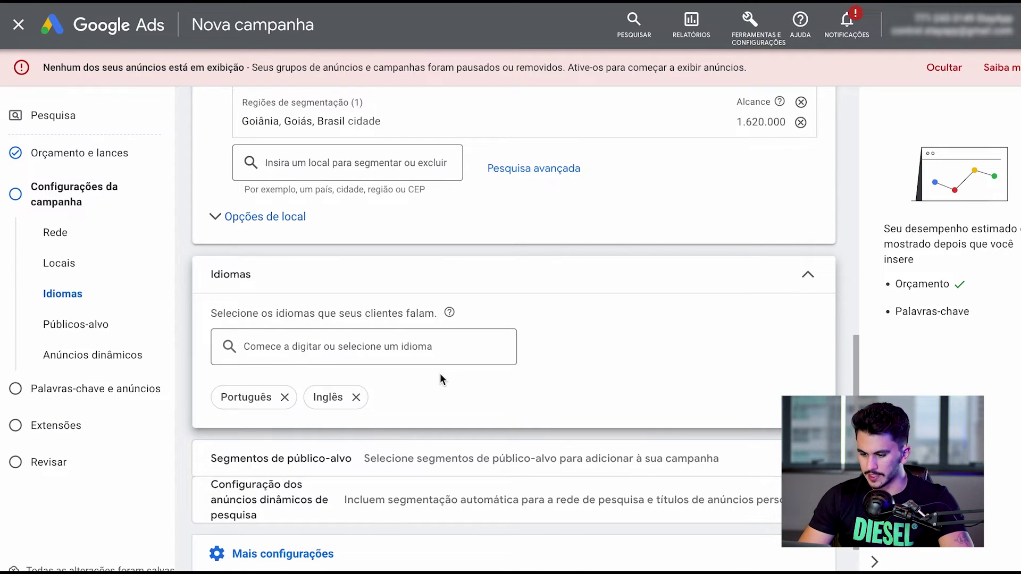
scroll(439, 373, "down", 2)
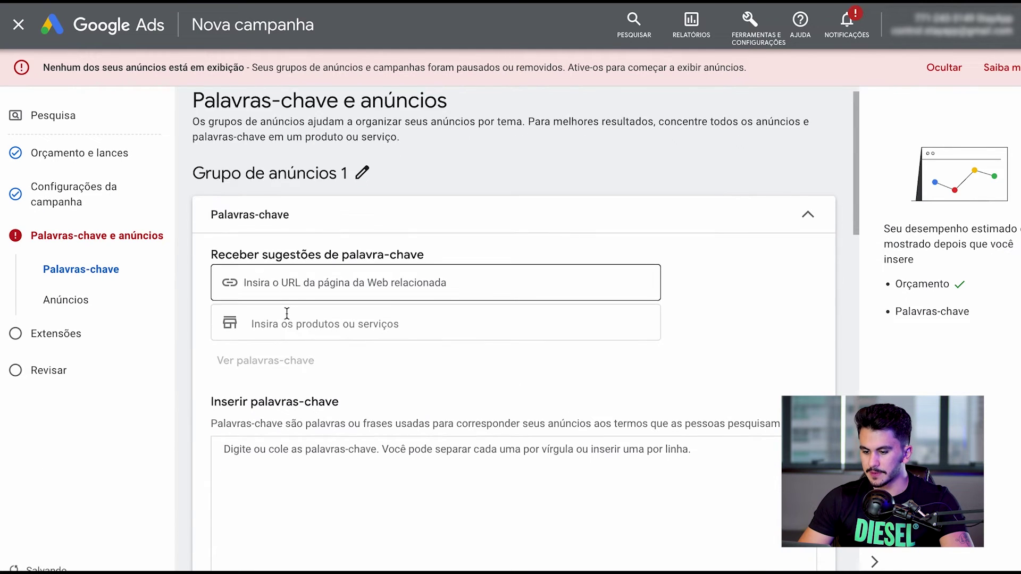
- Paste the copied "tráfego pago" keywords and remove the stray "remove_circle_outline" text, so the list starts with "tráfego pago instagram"
scroll(286, 313, "down", 3)
left_click(335, 311)
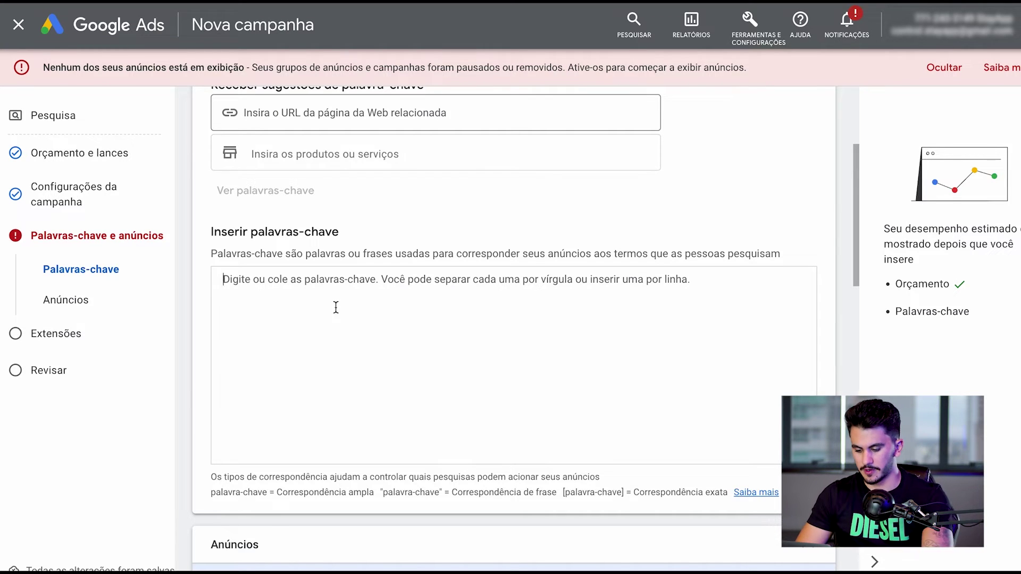
key("ctrl+v")
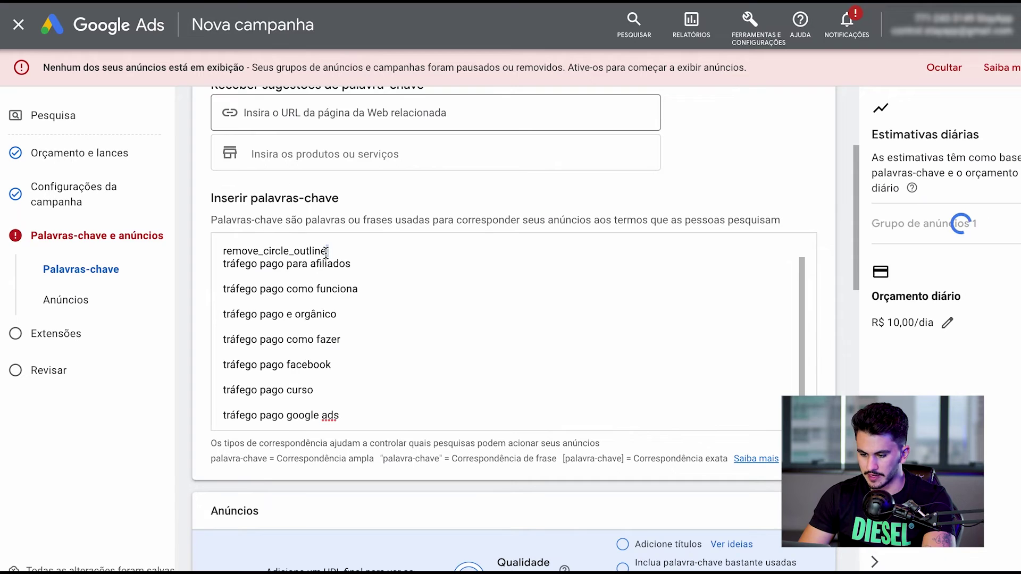
double_click(298, 251)
key("BackSpace")
type("tráfego pago instagram")
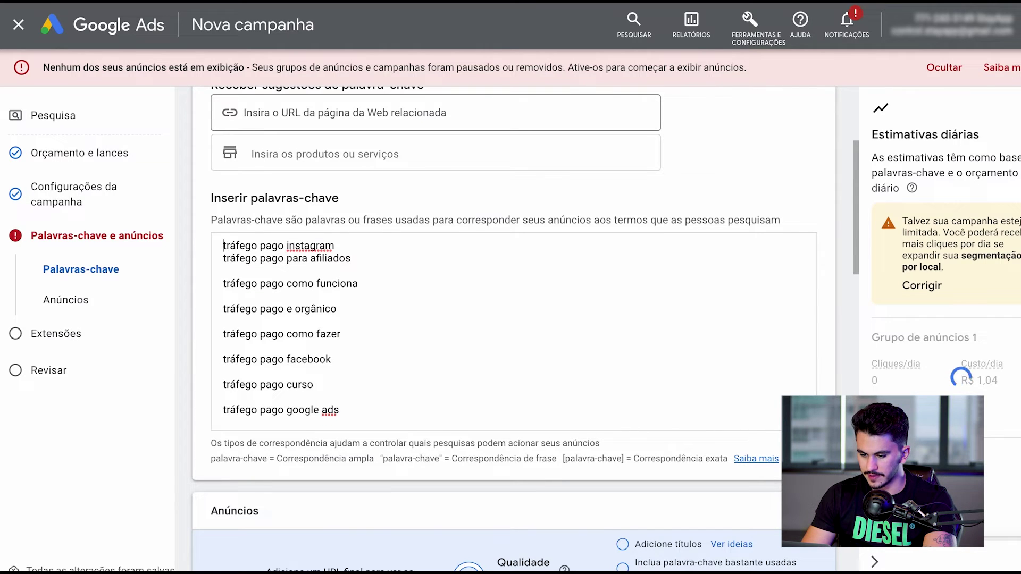
- Remove the blank lines between the pasted keywords so that each one directly follows the previous
key("Down")
key("Down")
key("Delete")
key("Down")
key("Delete")
key("Down")
key("Delete")
key("Down")
key("Delete")
key("Down")
key("BackSpace")
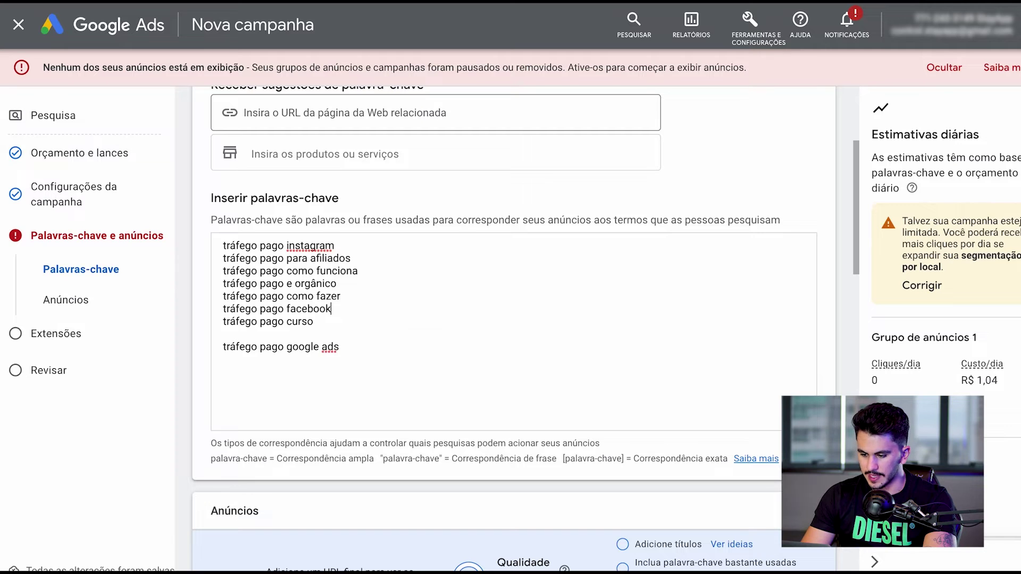
key("Down")
key("BackSpace")
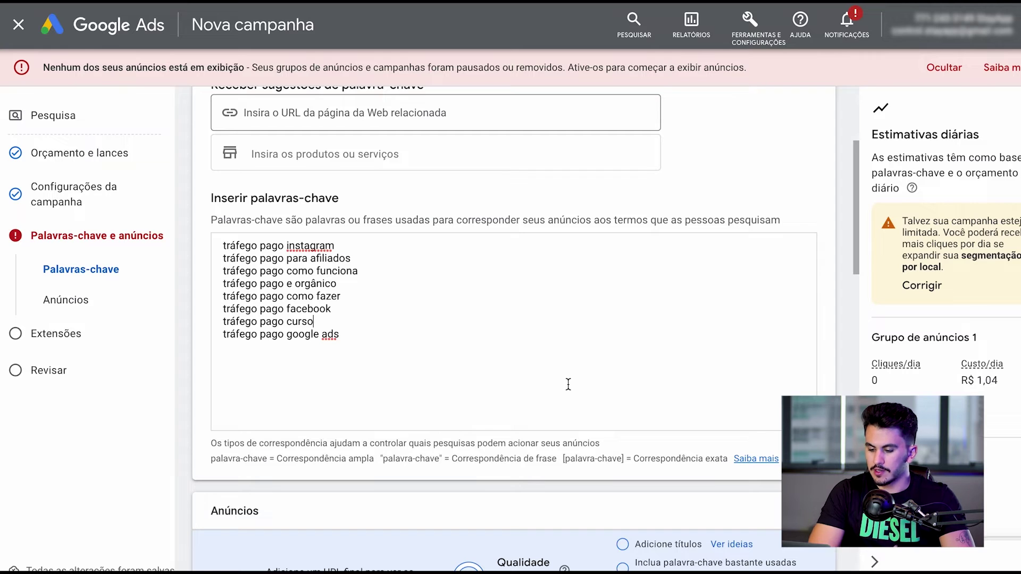
left_click_drag(224, 246, 342, 245)
left_click(343, 244)
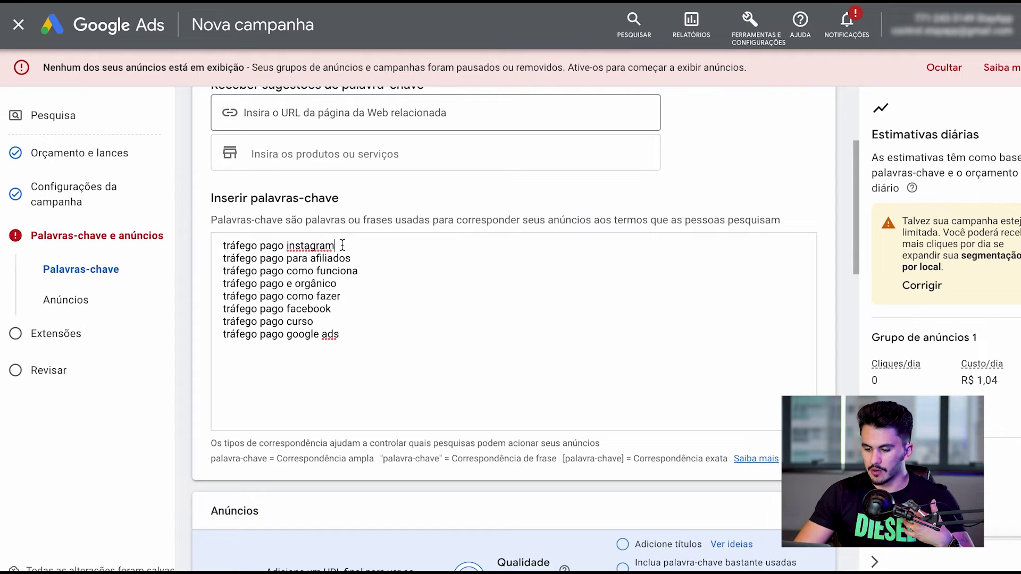
left_click_drag(225, 244, 384, 363)
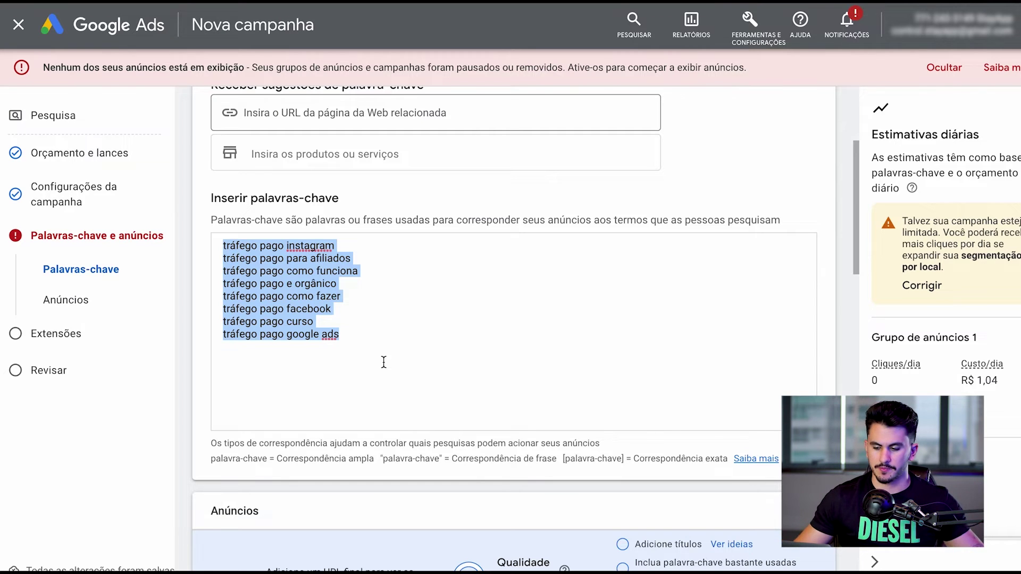
left_click(362, 340)
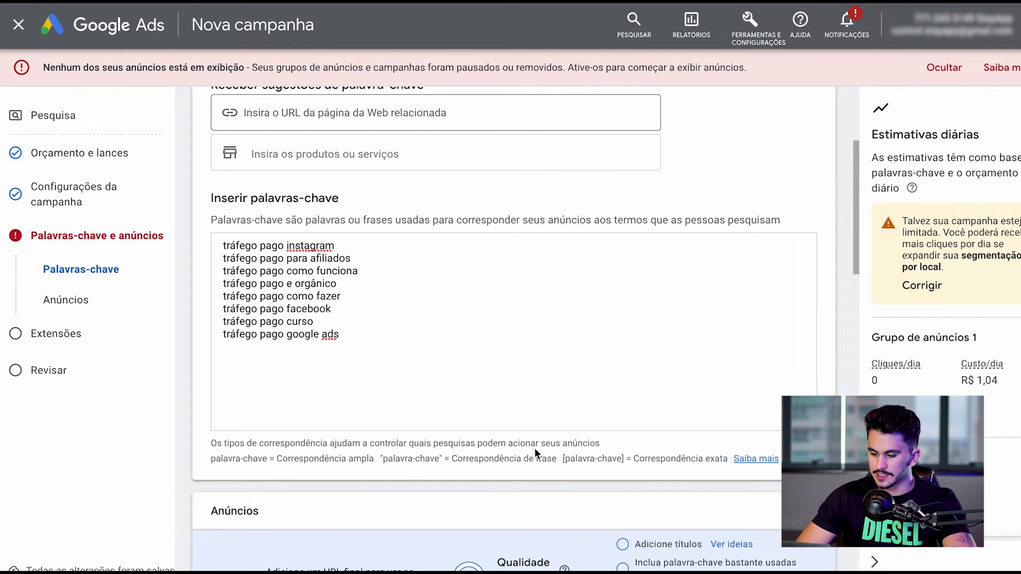
- Enclose the keywords "tráfego pago instagram" and "tráfego pago para afiliados" in quotation marks for phrase match
left_click(359, 243)
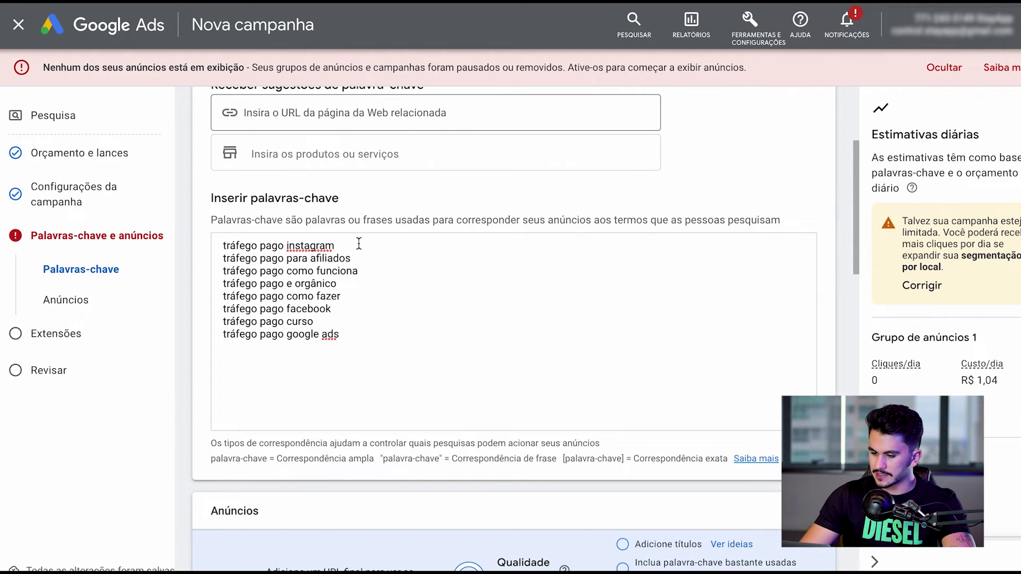
type("\"")
key("Home")
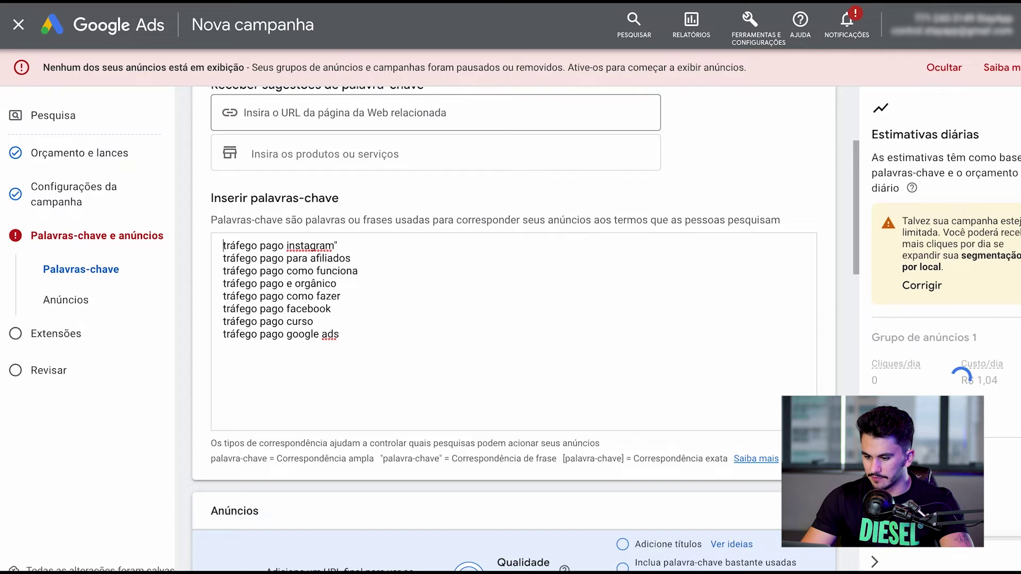
type("\"")
key("Down")
type("\"")
key("Down")
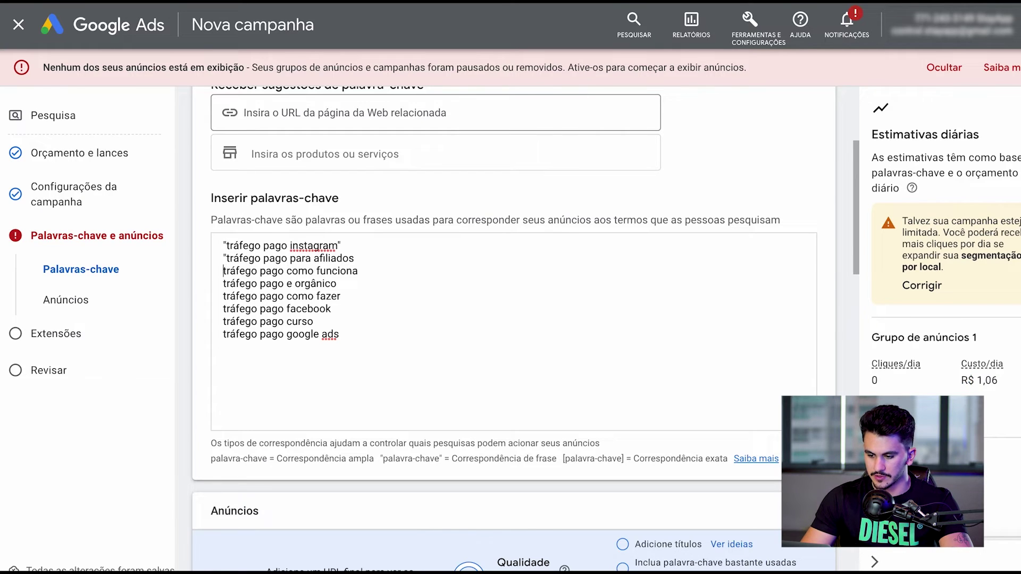
key("Left")
type("\"")
- Add a closing quotation mark to each of the six keywords from tráfego pago como funciona to tráfego pago google ads
key("Down")
type("\"")
key("Down")
type("\"")
key("Down")
type("\"")
key("Down")
type("\"")
key("Down")
type("\"")
key("Down")
key("End")
type("\"")
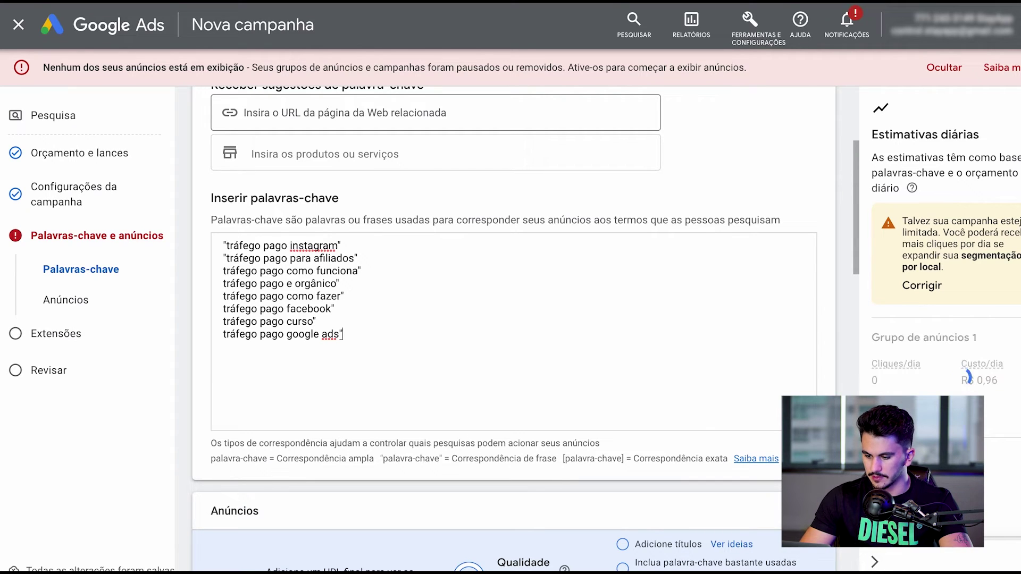
- Add an opening quotation mark to each of the six keywords that only have a closing one
left_click(223, 271)
type("\"")
key("Down")
key("Home")
type("\"")
key("Down")
key("Home")
type("\"")
key("Down")
key("Home")
type("\"")
key("Down")
type("\"")
key("Down")
key("Home")
type("\"")
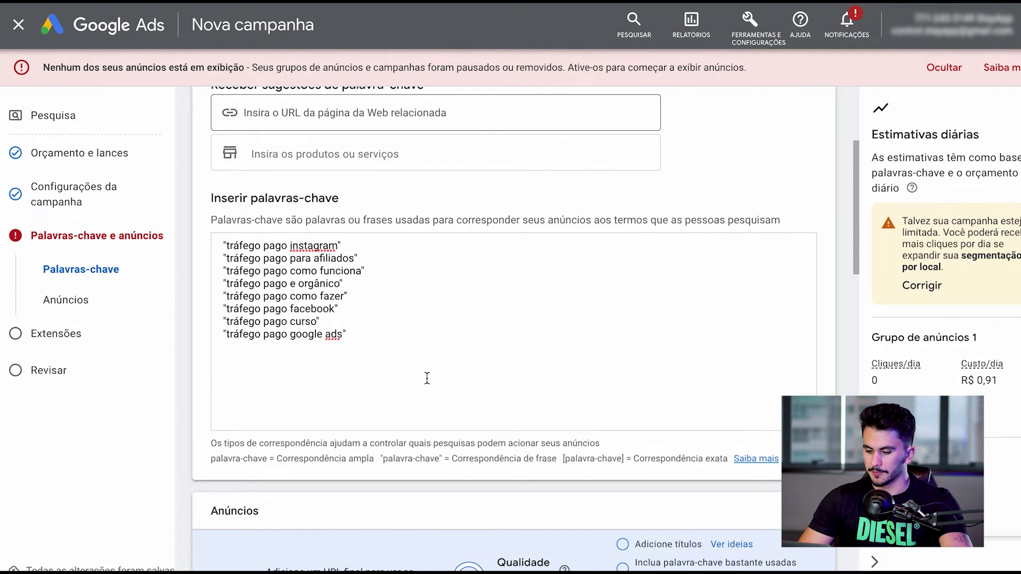
scroll(427, 378, "down", 2)
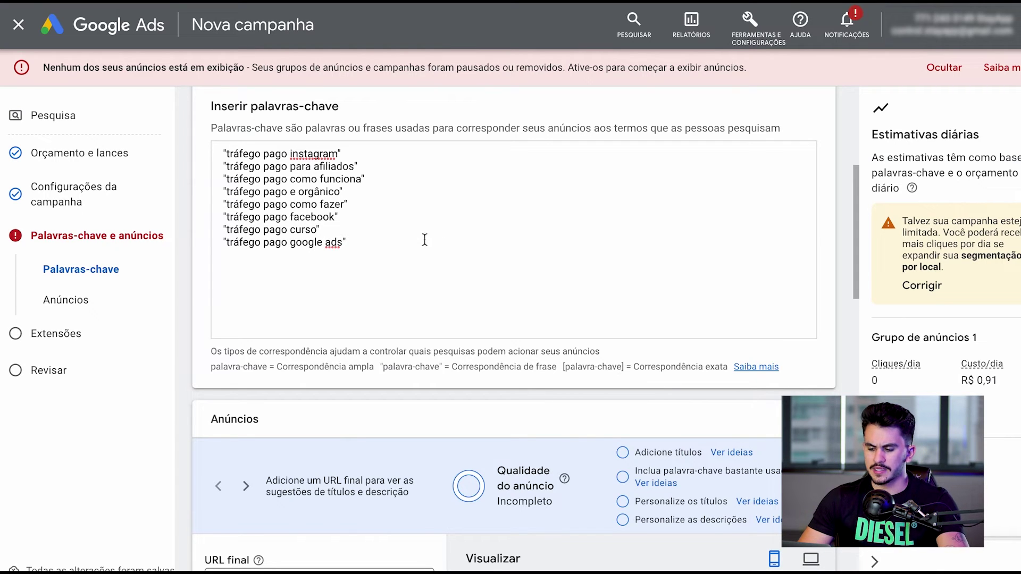
left_click_drag(397, 246, 216, 149)
left_click(296, 133)
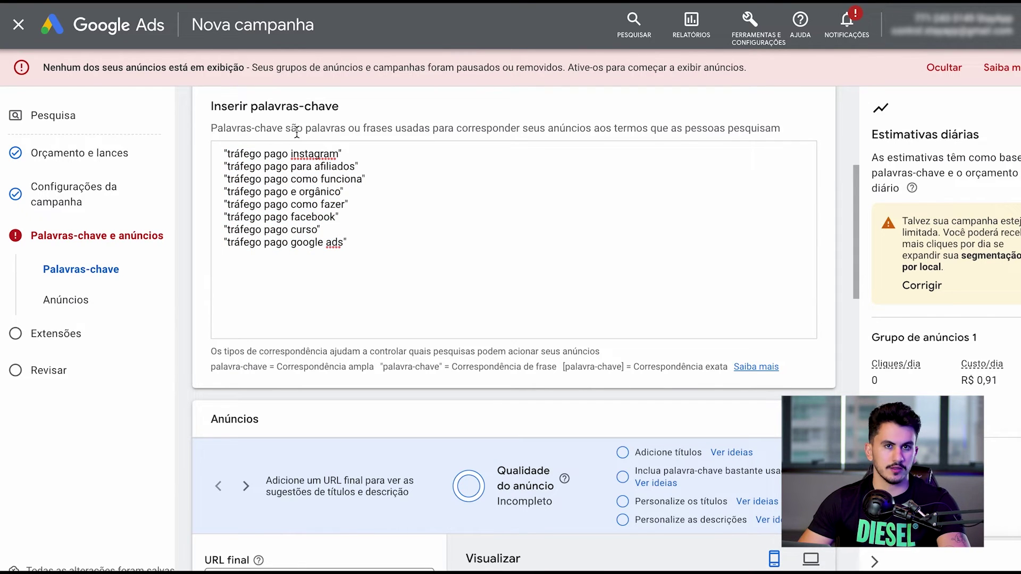
- Set the ad's display path to "texto-01" and "texto02", leaving the final URL empty
scroll(391, 113, "down", 6)
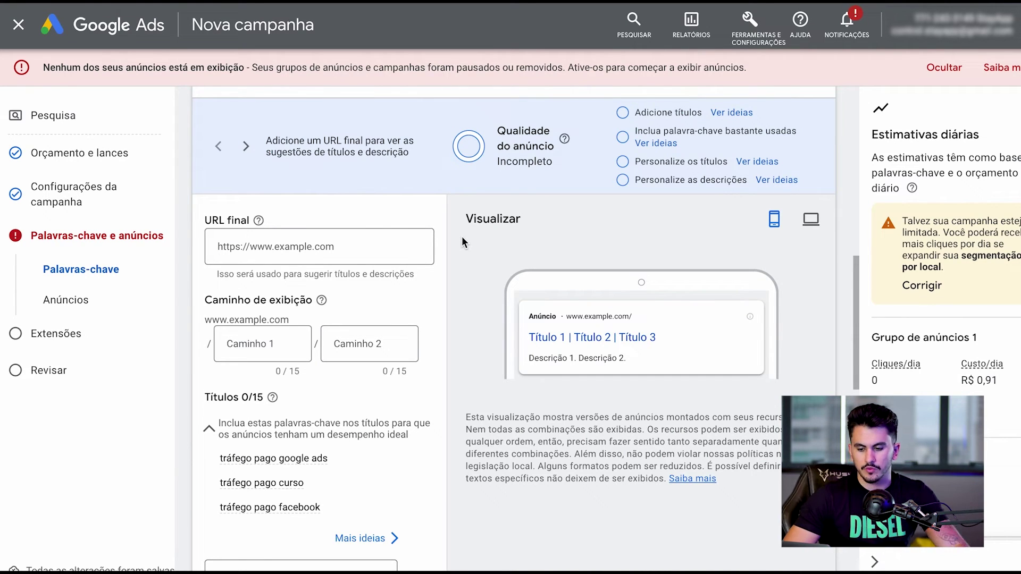
left_click(291, 246)
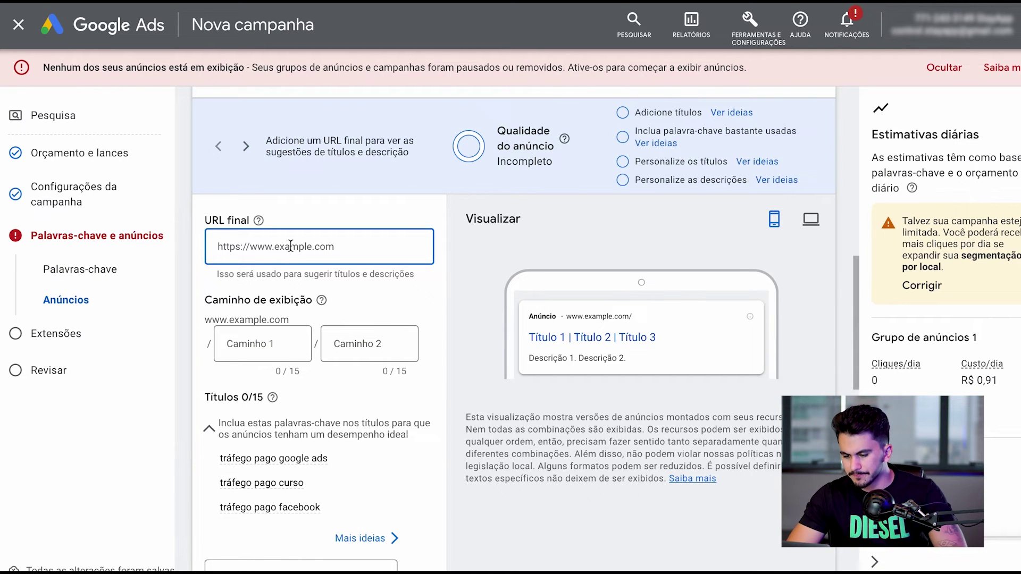
scroll(266, 292, "down", 1)
left_click(266, 295)
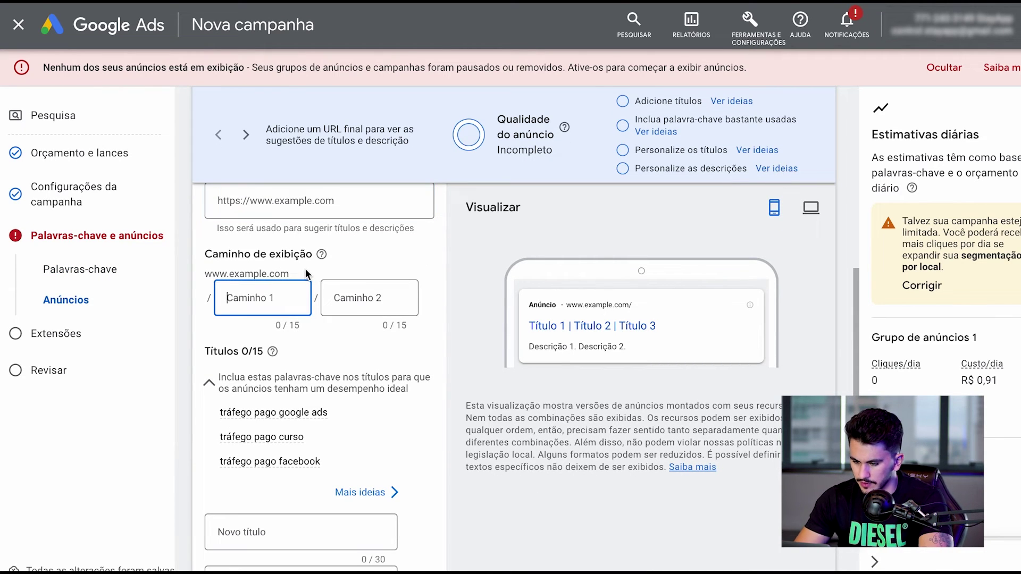
type("texto-01")
key("Tab")
type("texto02")
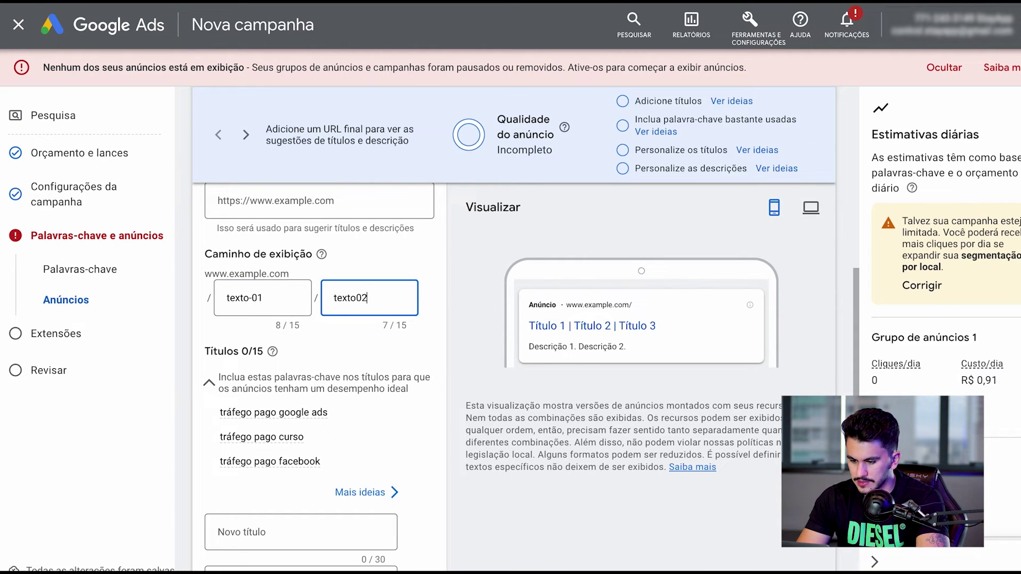
left_click(633, 310)
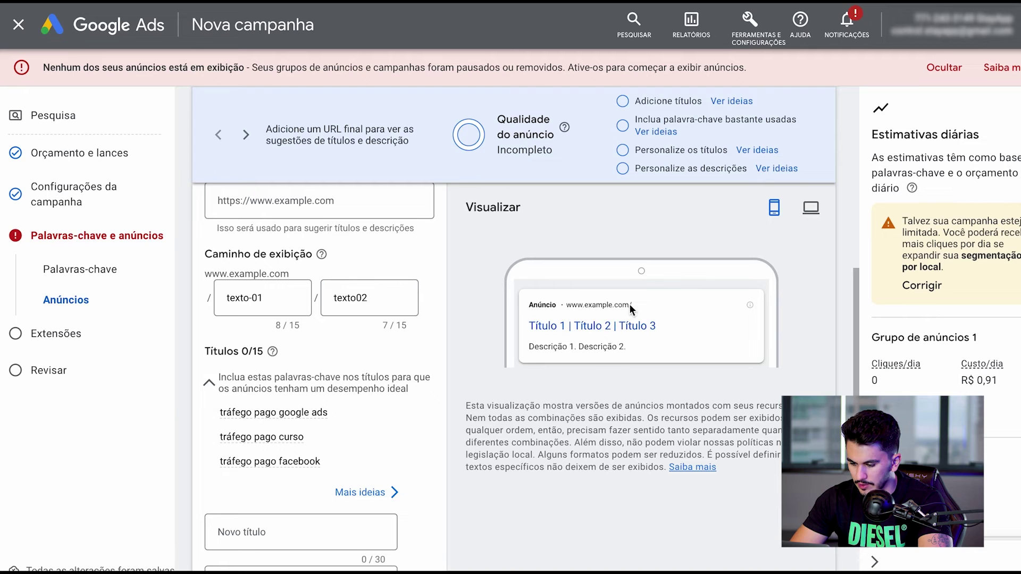
- Enter "Curso de Tráfego Pago" as the ad's first headline
scroll(335, 450, "down", 4)
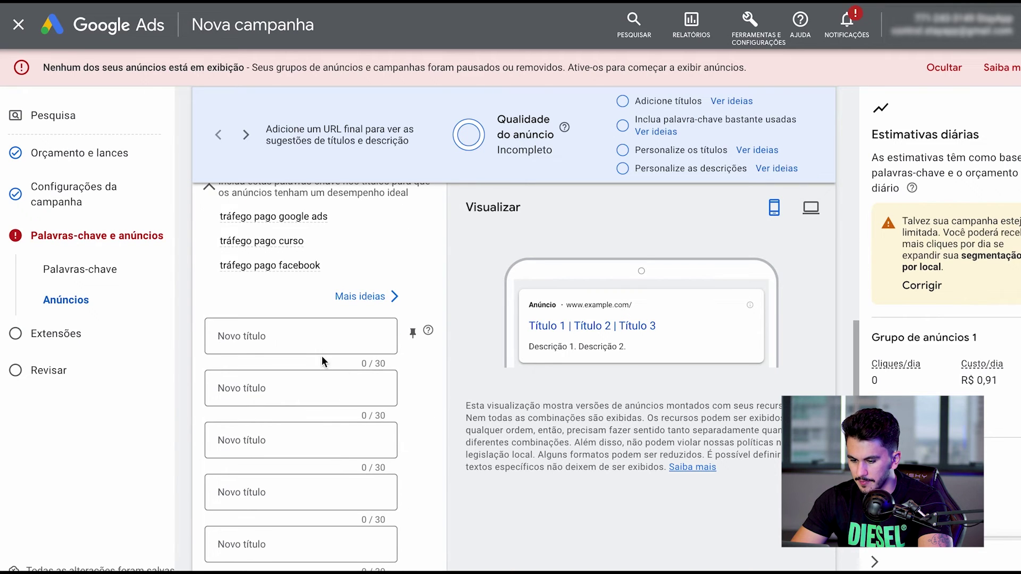
left_click(287, 334)
type("Título")
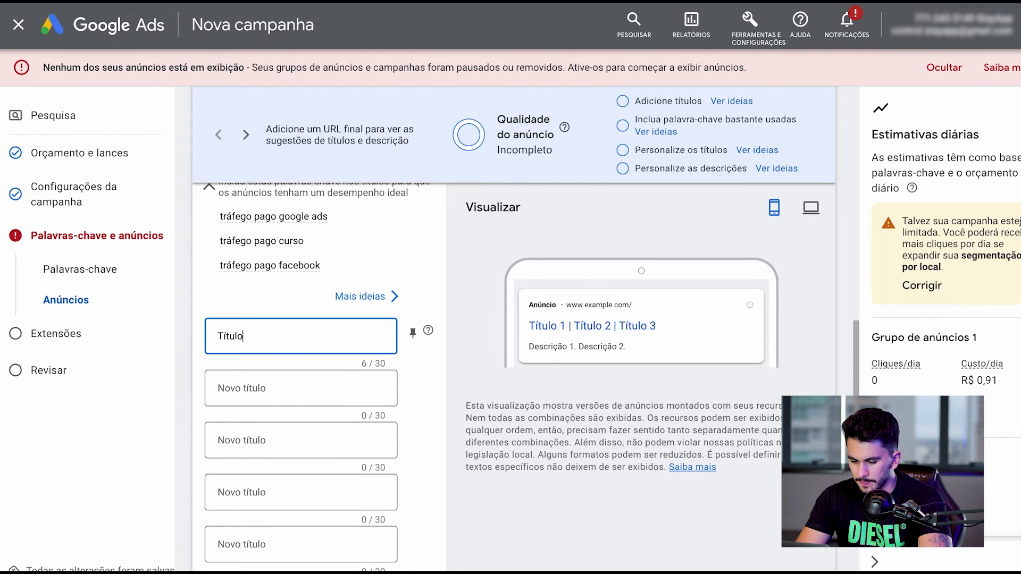
type(" deT")
key("ctrl+a")
type("Curso d")
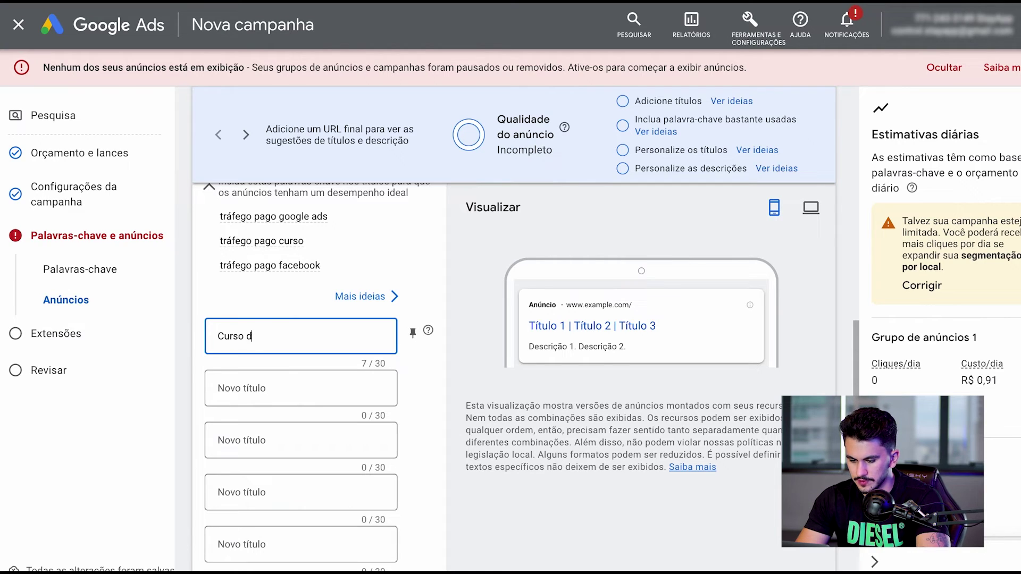
type("e Tráfego Pago")
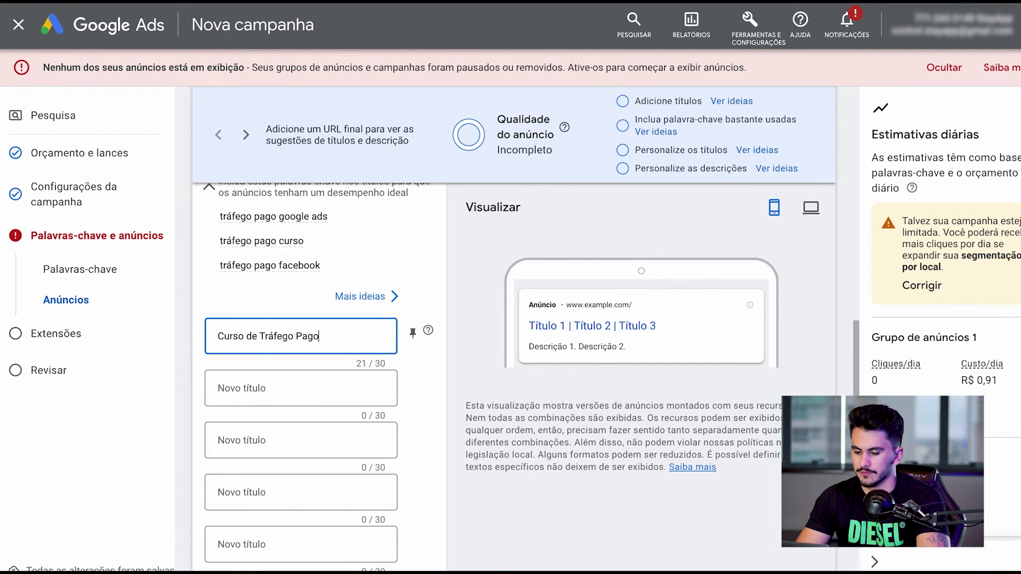
left_click(423, 360)
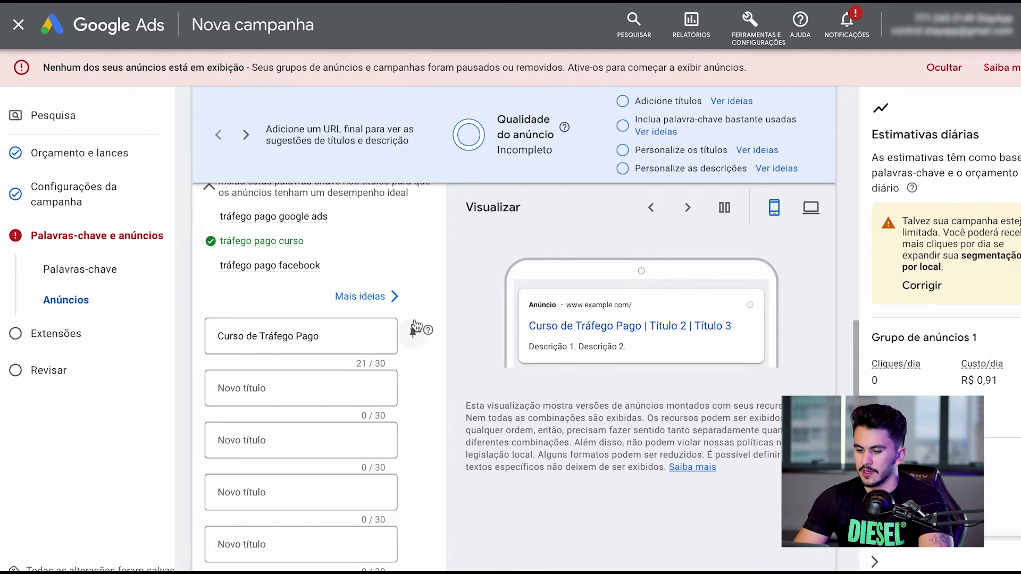
- Enter the suggested keyword "tráfego pago facebook" as the ad's second headline
scroll(417, 326, "up", 2)
mouse_move(275, 322)
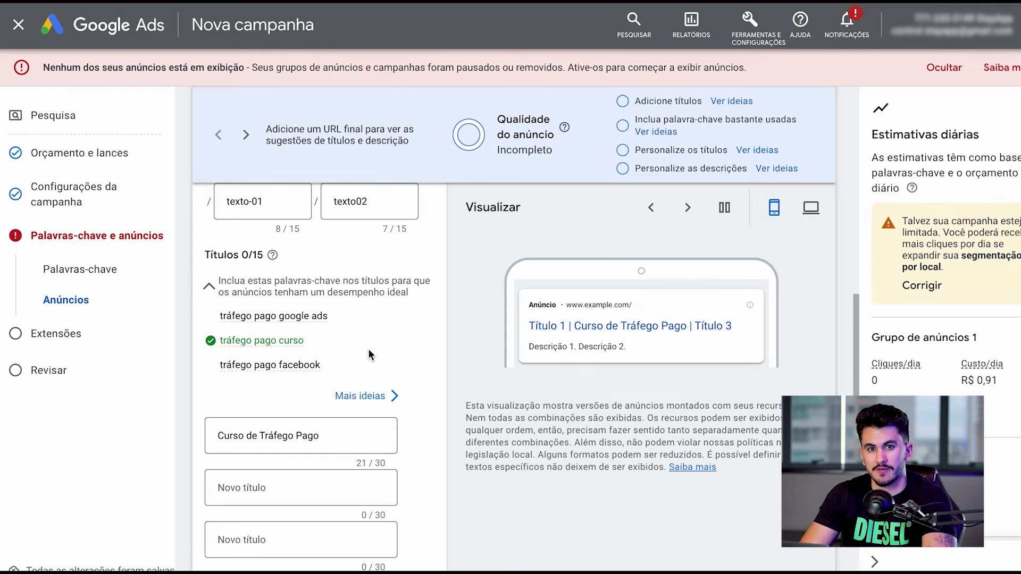
mouse_move(266, 371)
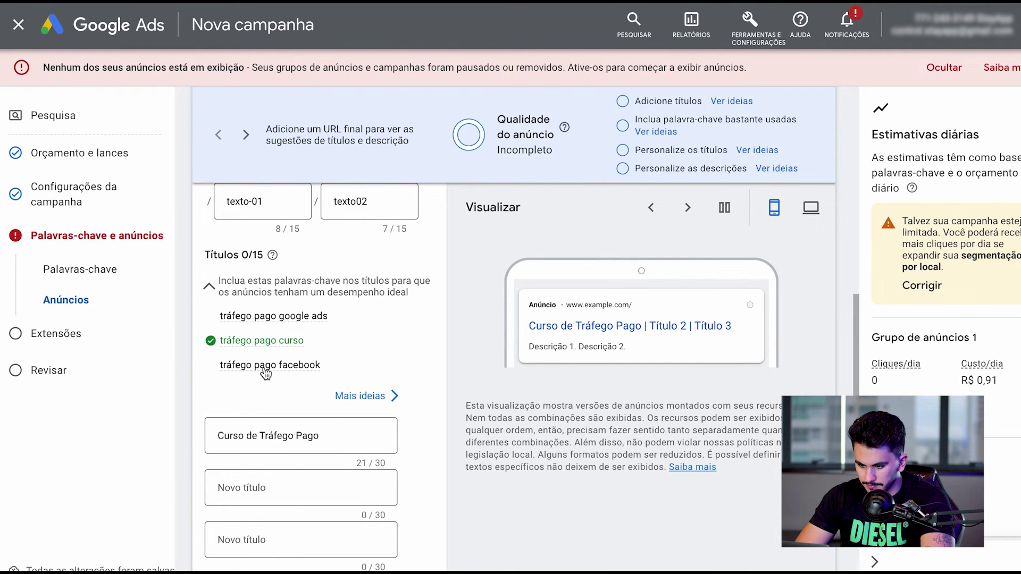
triple_click(265, 367)
left_click(267, 337)
left_click(260, 496)
type("tráfego pago facebook")
key("BackSpace")
left_click(404, 410)
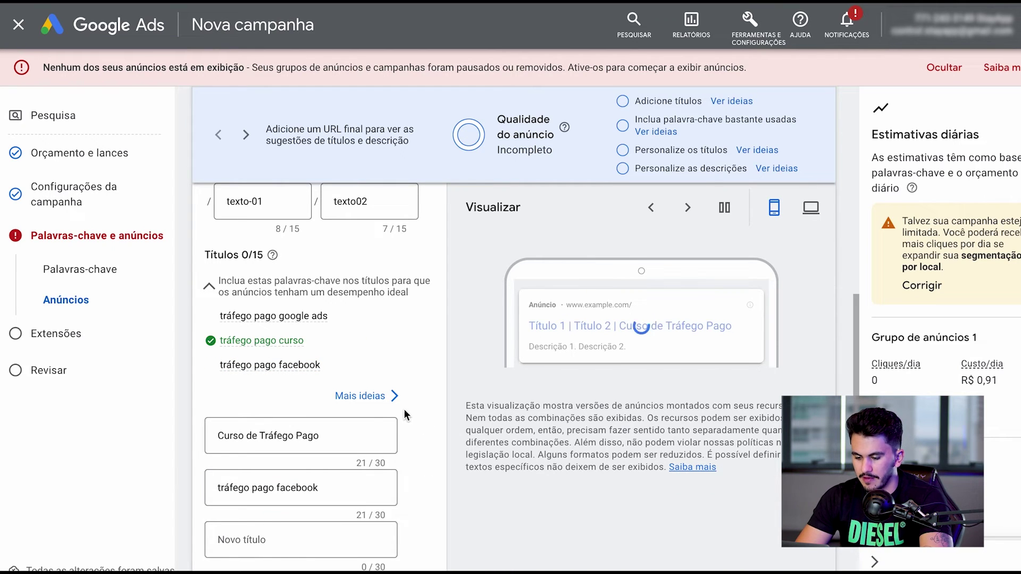
- Review the additional keyword and topic ideas for headlines, and close them again
left_click(391, 397)
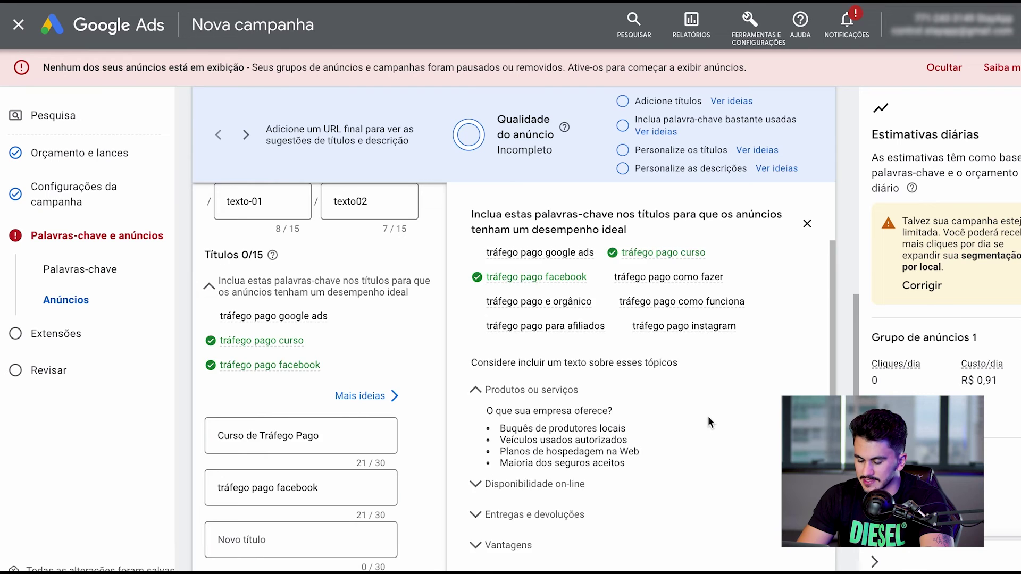
scroll(707, 417, "up", 6)
scroll(361, 356, "down", 11)
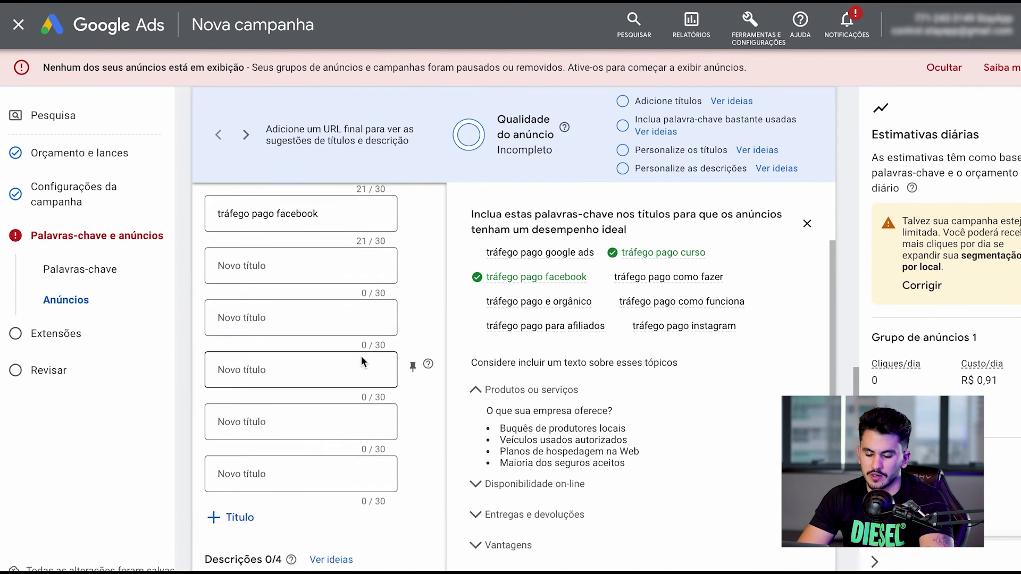
scroll(361, 358, "down", 4)
left_click(807, 224)
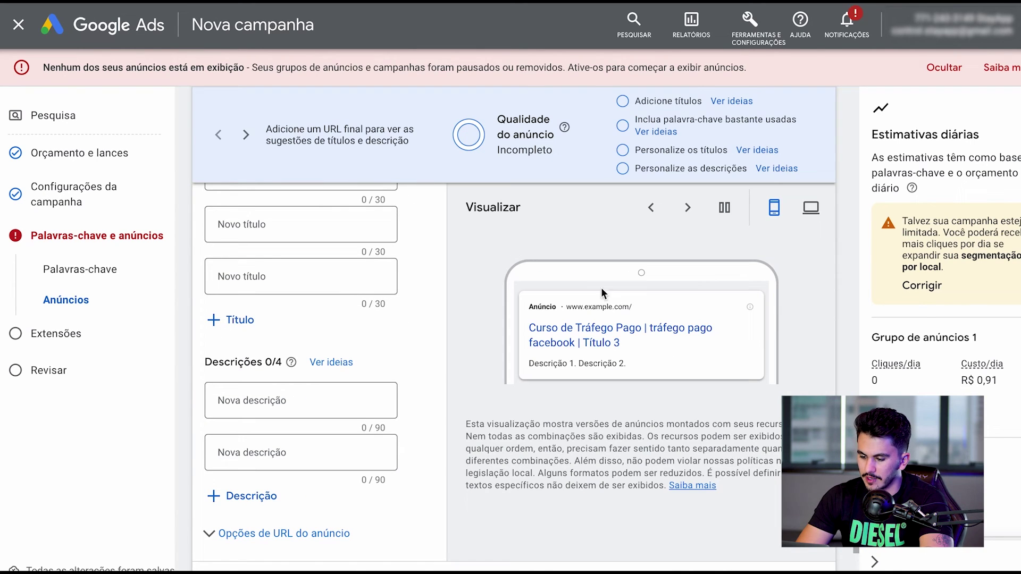
- Enter "texto que aparece aqui embaixo" as the ad's first description
left_click(258, 405)
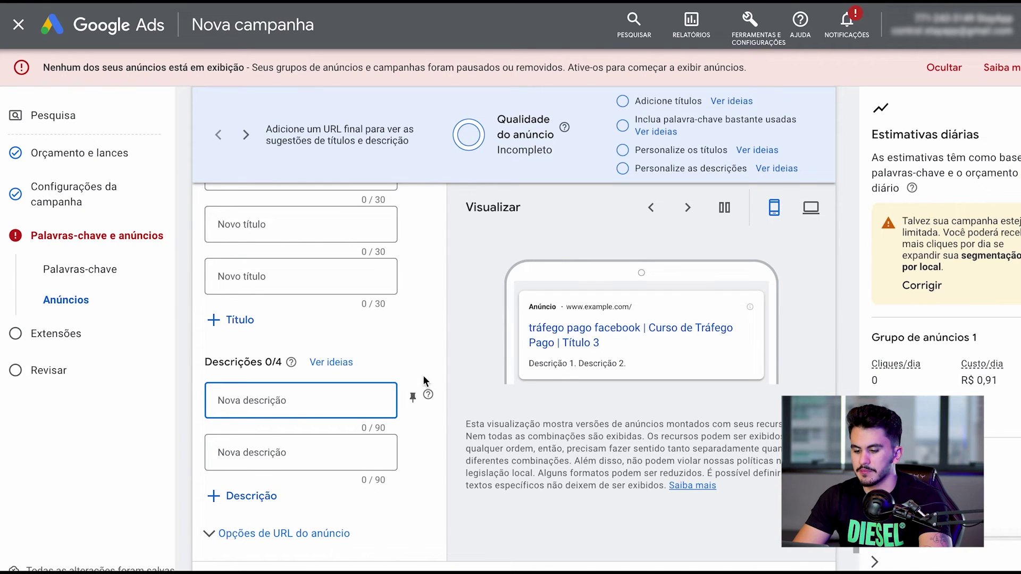
type("texto que apare")
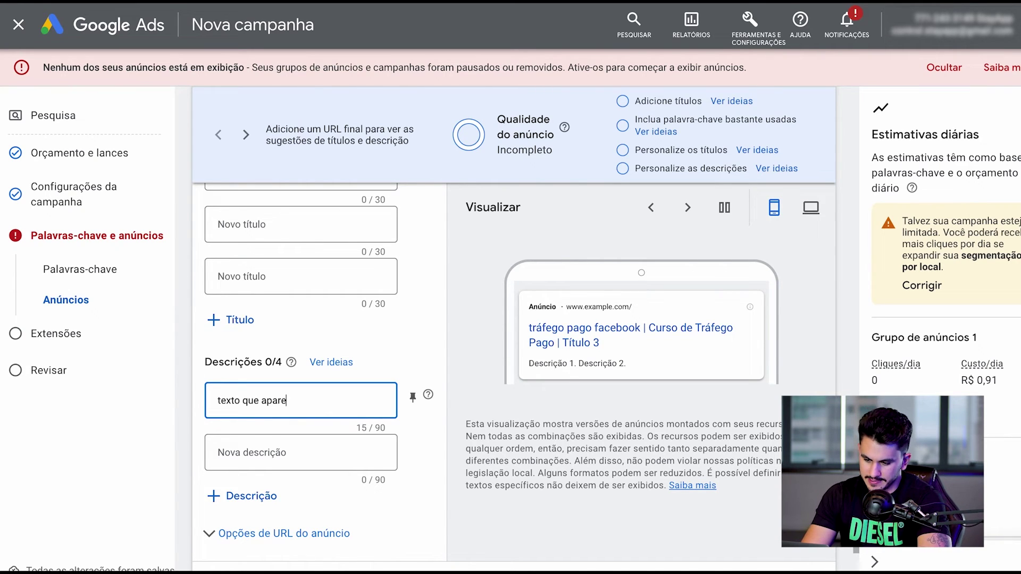
type("ce aqui embaixo")
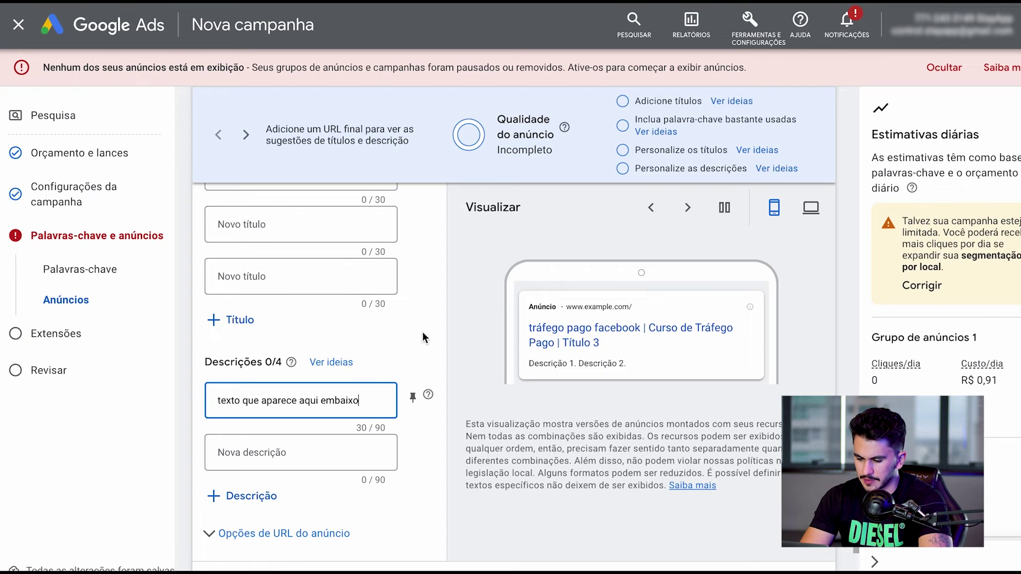
left_click(429, 331)
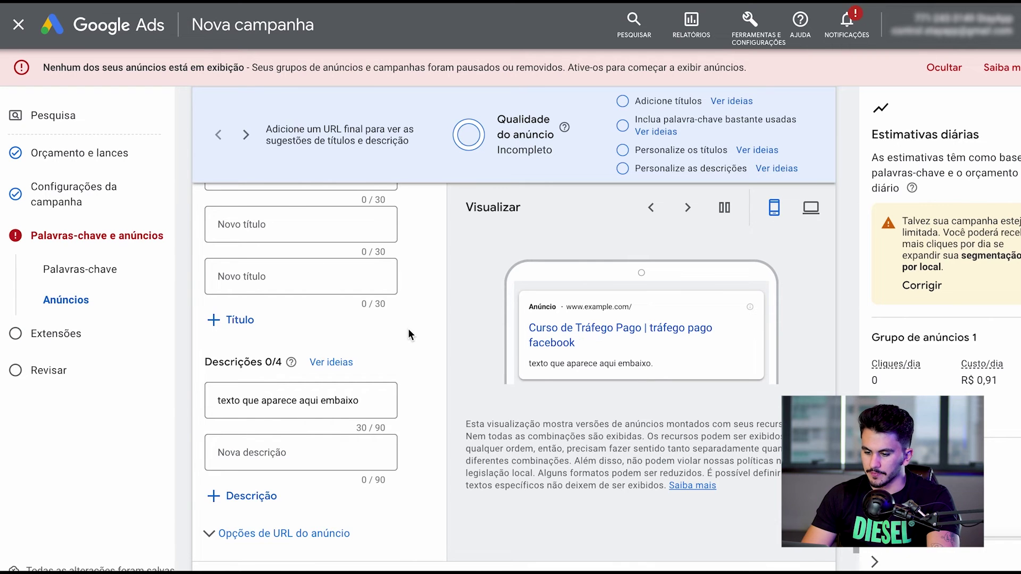
- Finish the ad with its second description empty and proceed to the extensions stage, collapsing the sitelink section
scroll(409, 330, "up", 5)
scroll(304, 246, "down", 3)
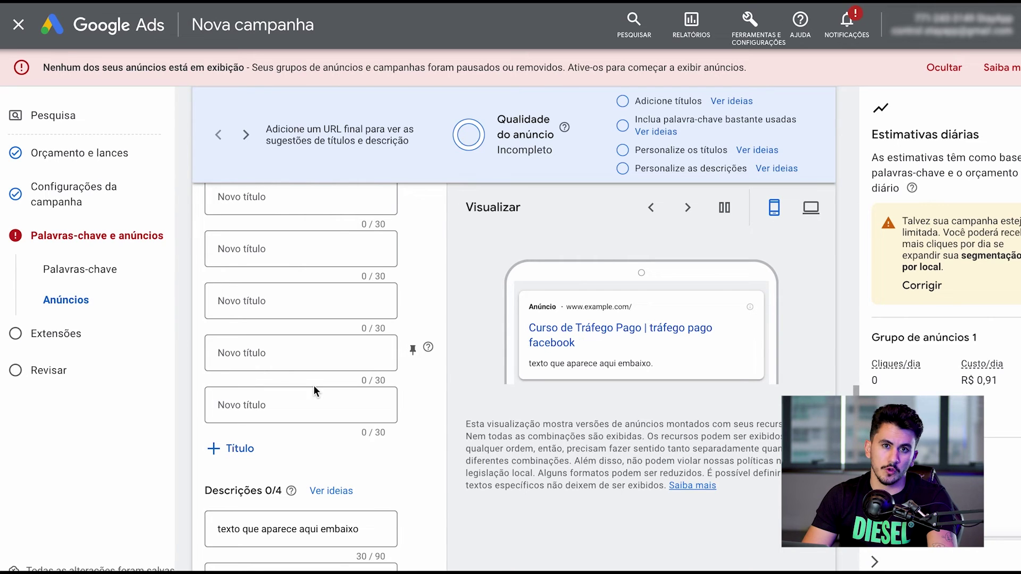
scroll(314, 385, "down", 5)
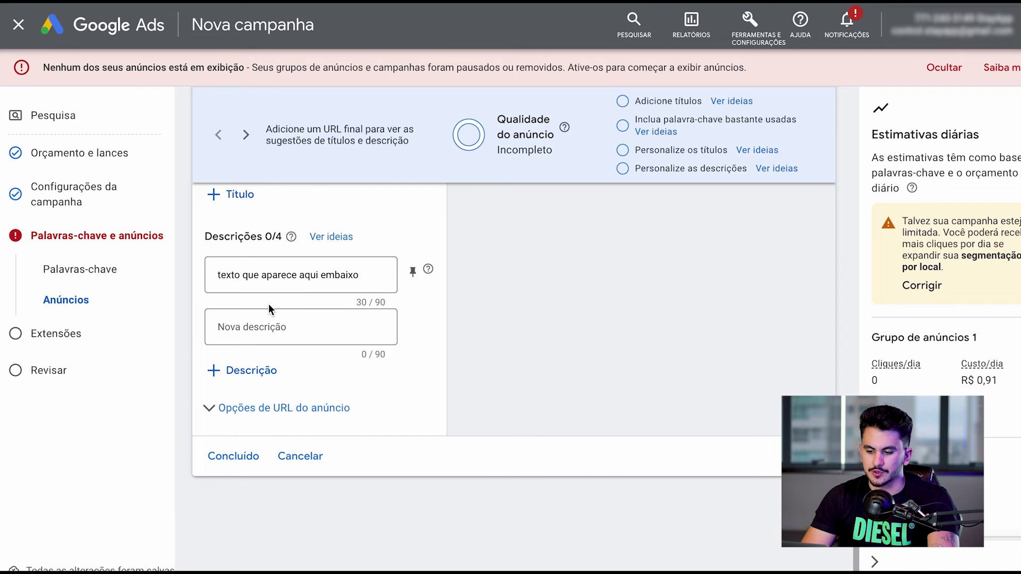
left_click(337, 329)
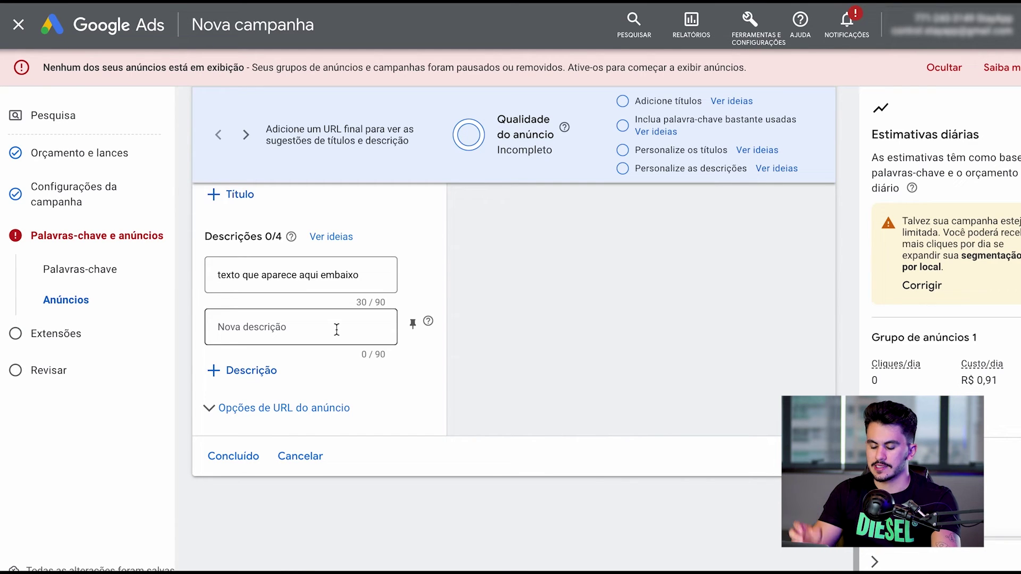
left_click(239, 455)
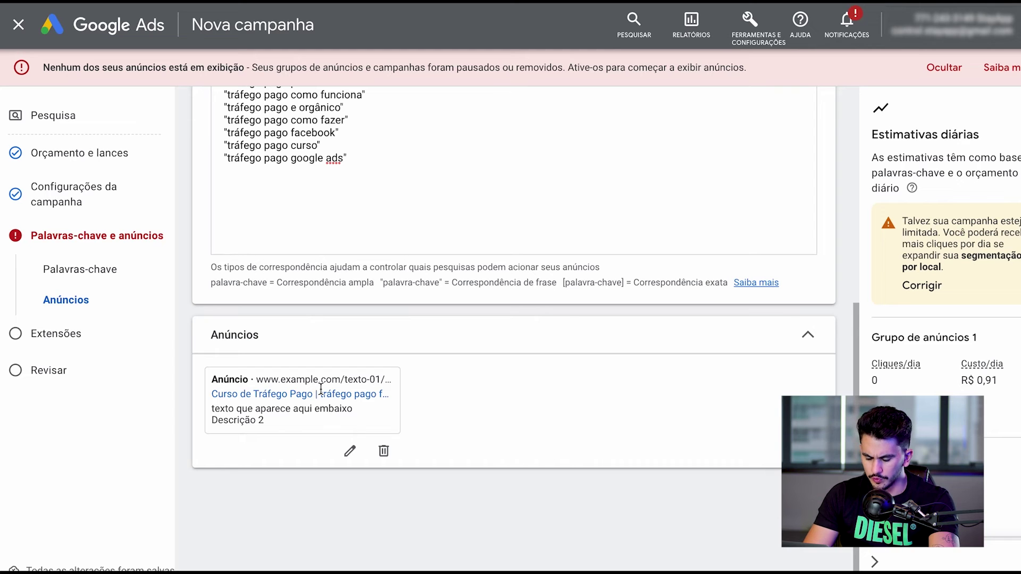
left_click(780, 461)
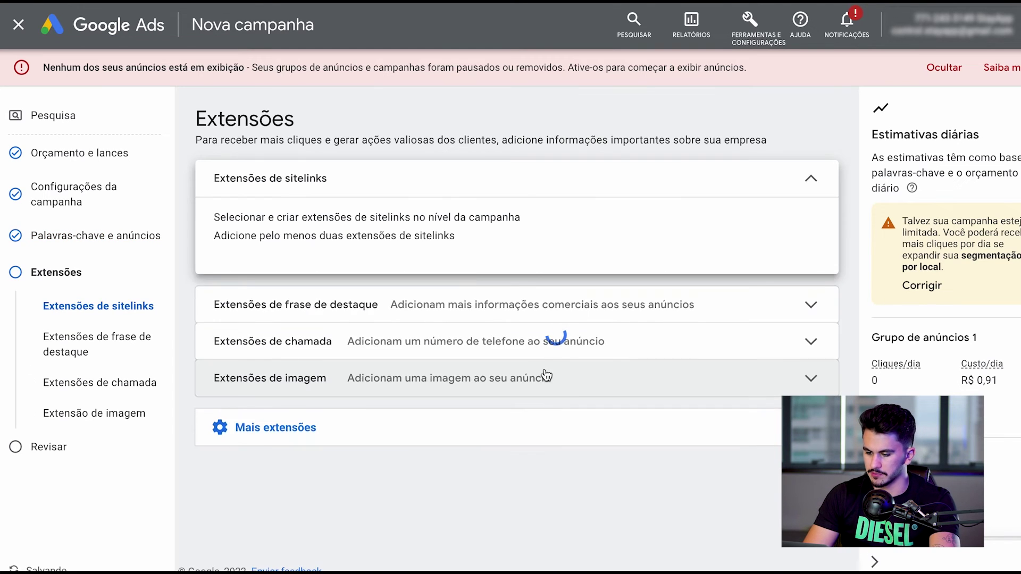
left_click(812, 178)
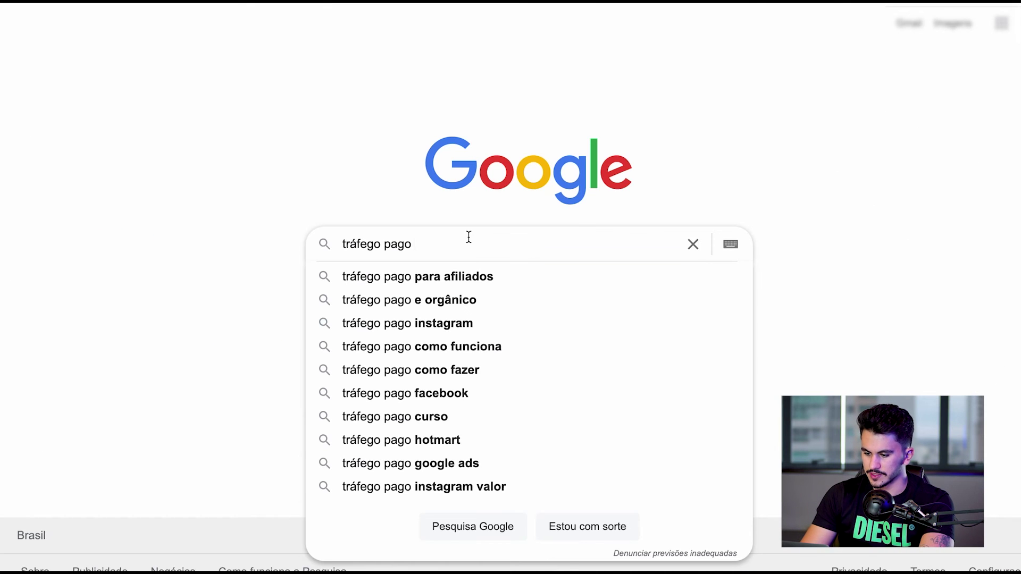
- Switch to Google Search, look up "tráfego pago para afiliados" and examine the headlines, descriptions and sitelinks of the first two ads
key("Down")
key("Return")
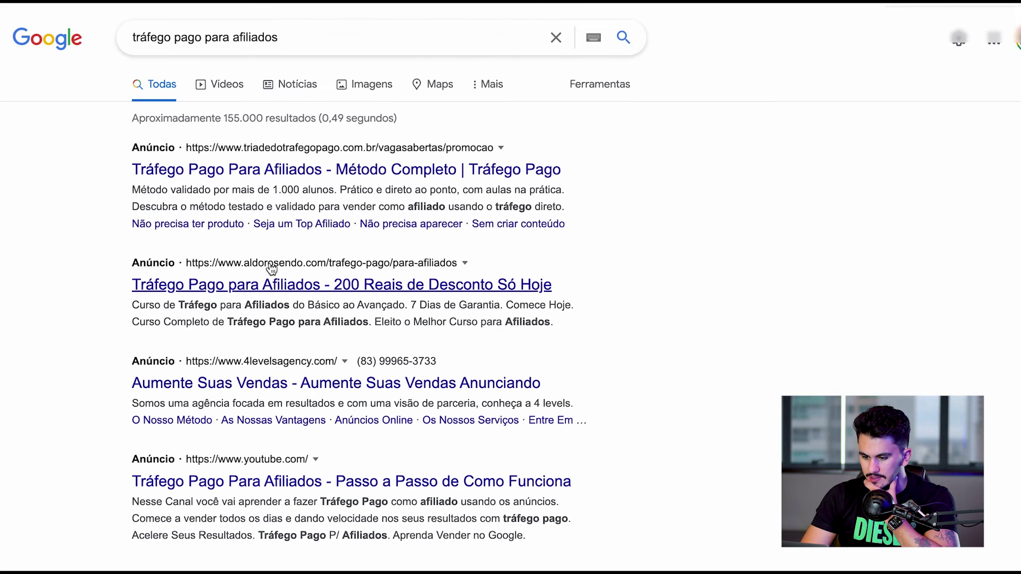
left_click_drag(103, 271, 600, 267)
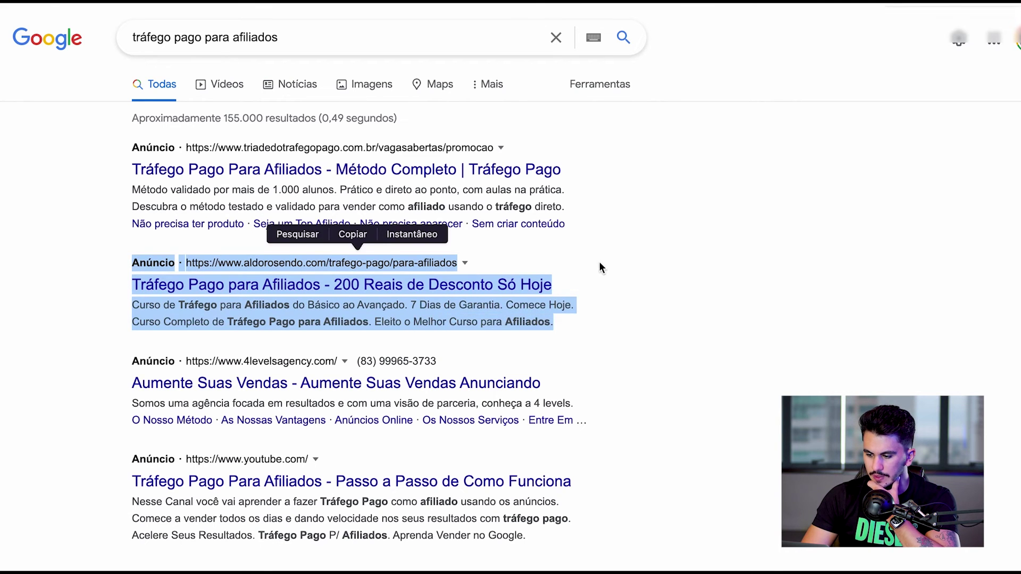
triple_click(599, 285)
triple_click(575, 313)
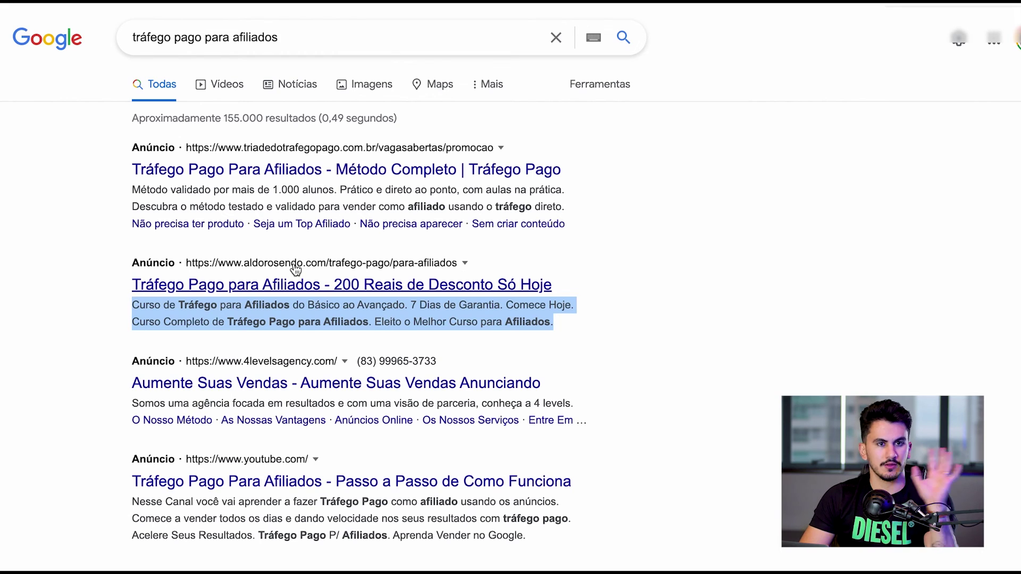
triple_click(118, 169)
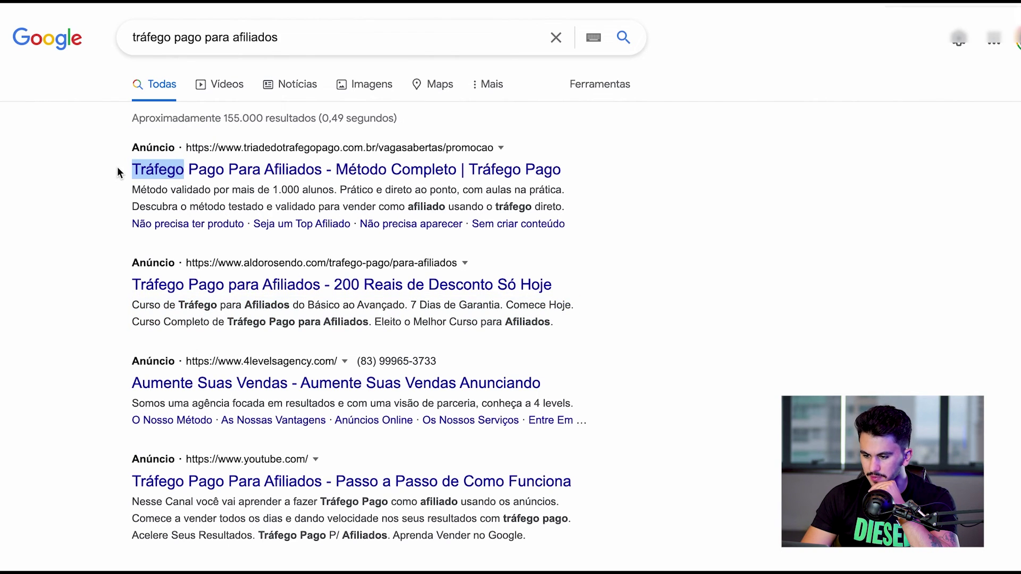
double_click(149, 190)
left_click_drag(109, 232, 576, 233)
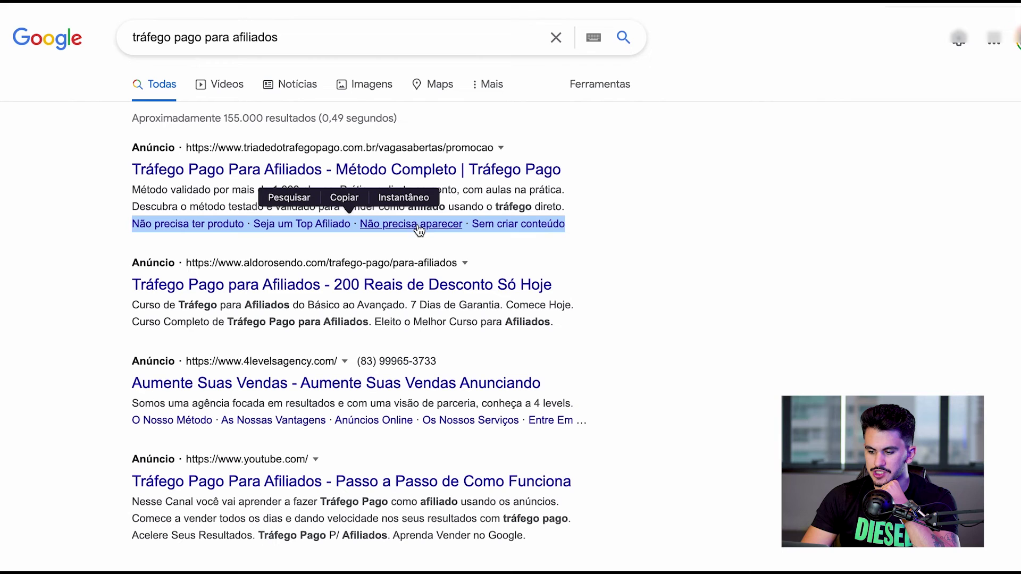
left_click(170, 207)
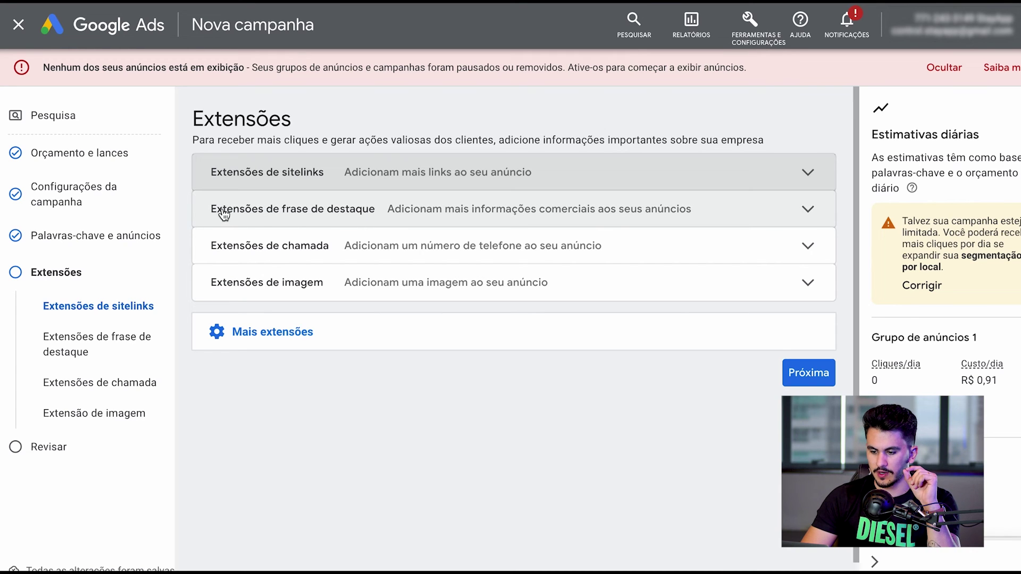
- Expand the callout extensions section and bring its list of existing callouts into view
left_click(373, 210)
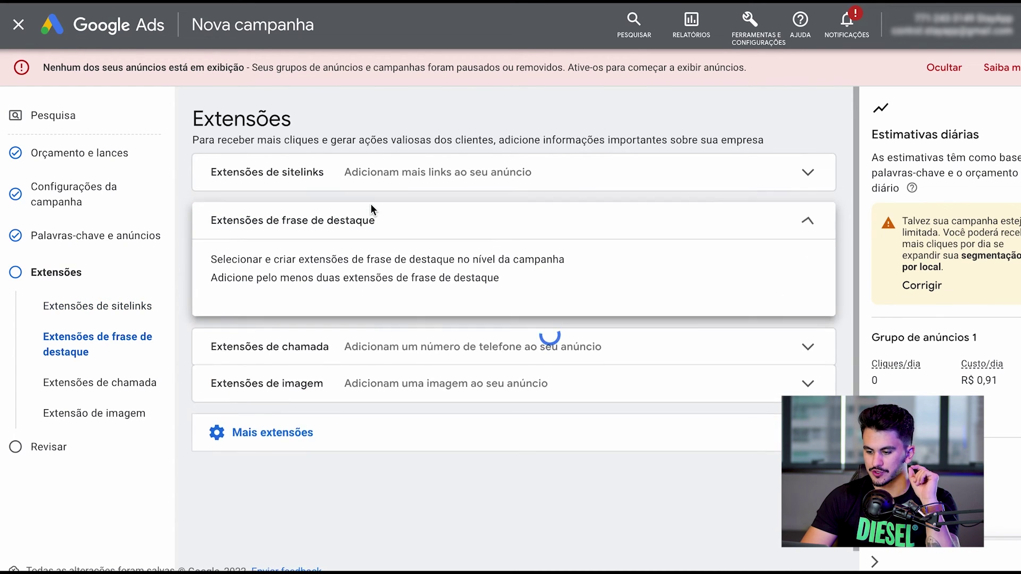
scroll(413, 278, "down", 5)
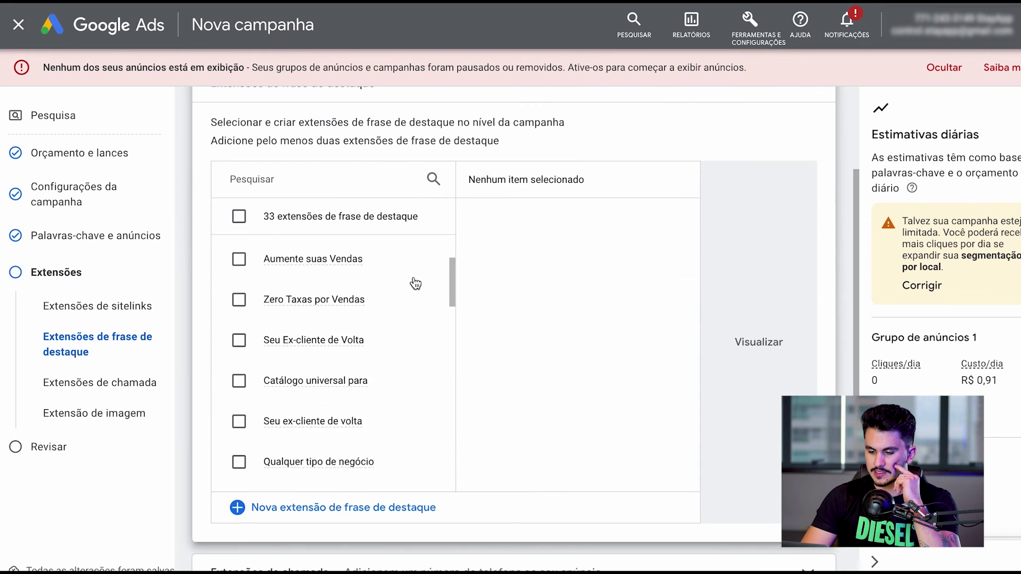
left_click(319, 516)
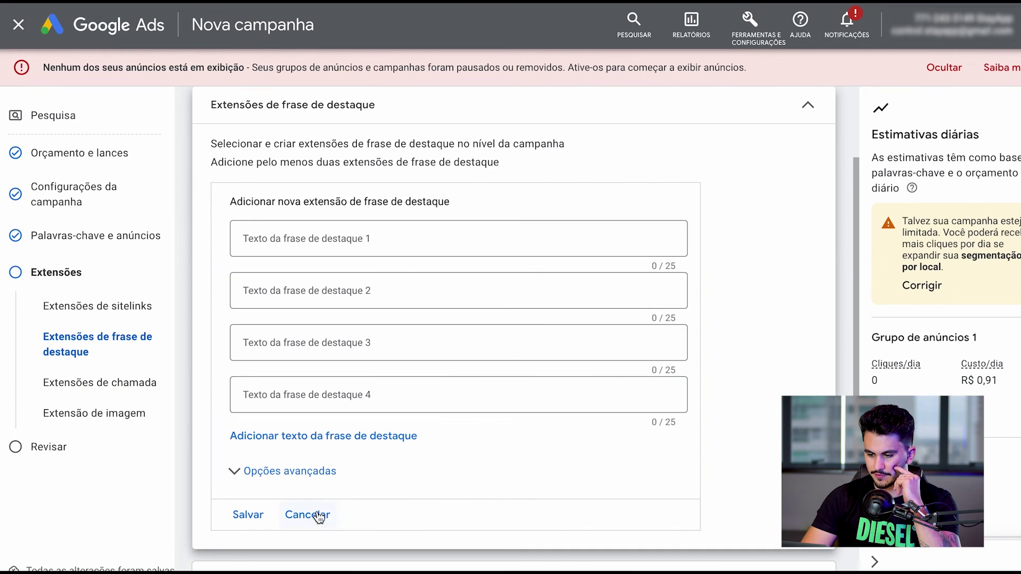
left_click(260, 238)
type("frases aqui")
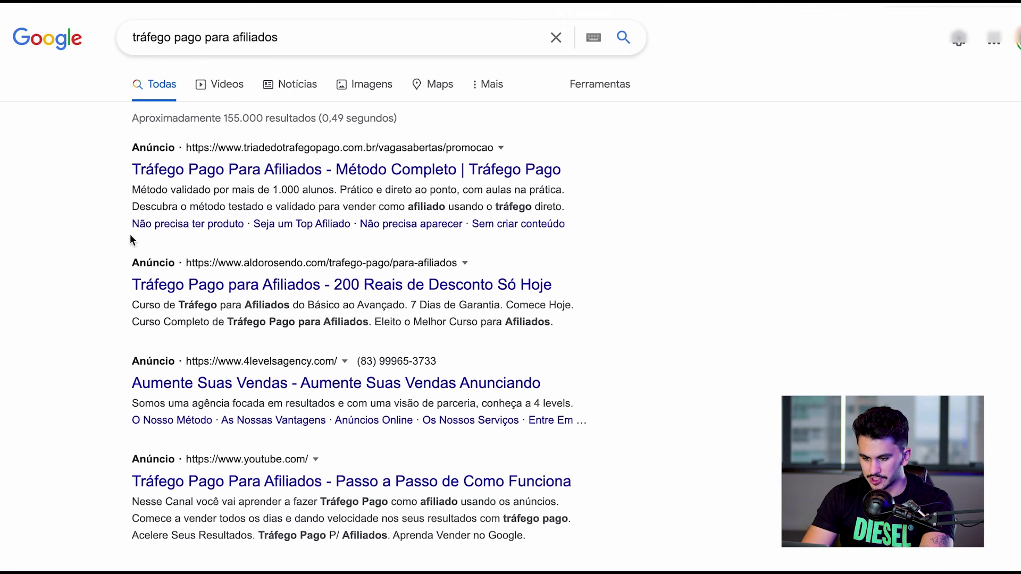
left_click_drag(130, 236, 560, 241)
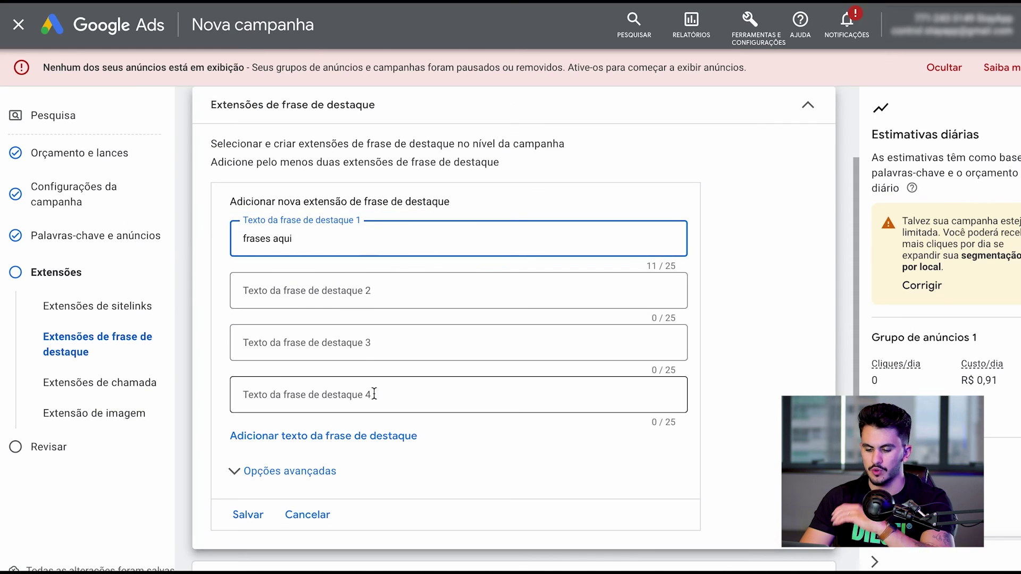
left_click(306, 515)
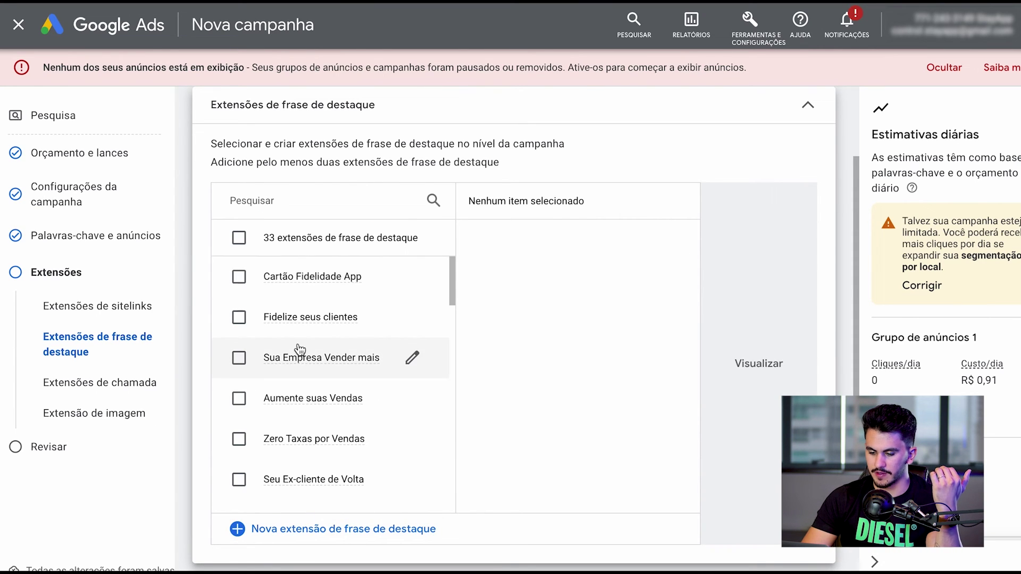
- Select all existing callout extensions for the campaign at once
scroll(296, 346, "down", 6)
scroll(299, 349, "up", 10)
left_click(239, 353)
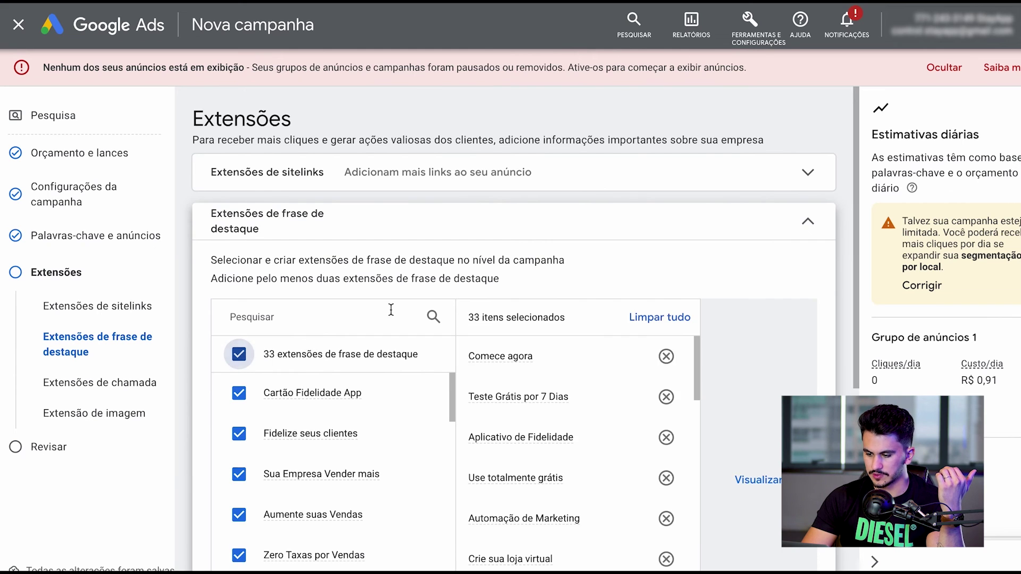
scroll(679, 273, "down", 2)
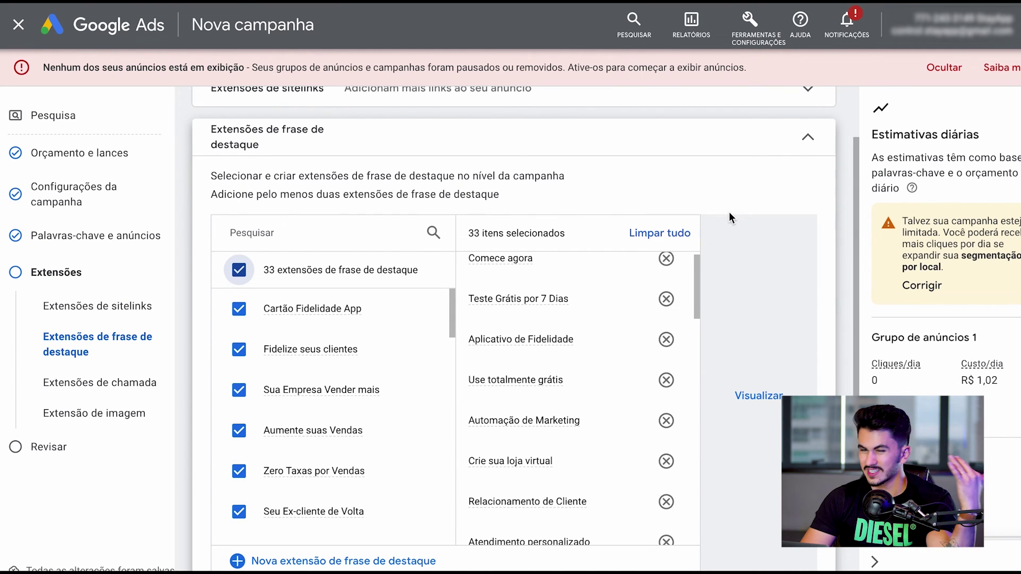
- Examine the form for a new call extension and collapse the section again without adding a phone number
scroll(586, 406, "down", 5)
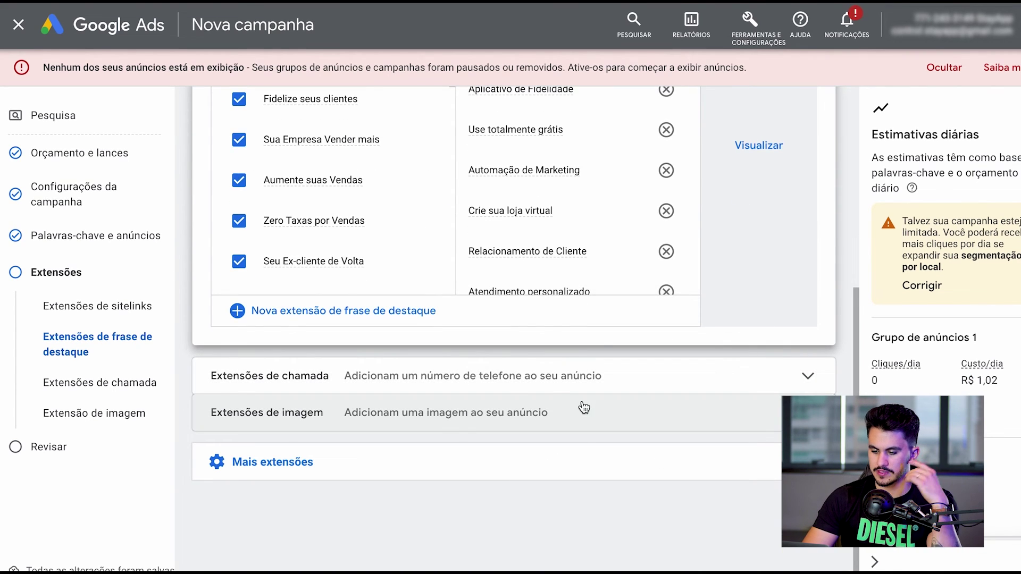
left_click(572, 381)
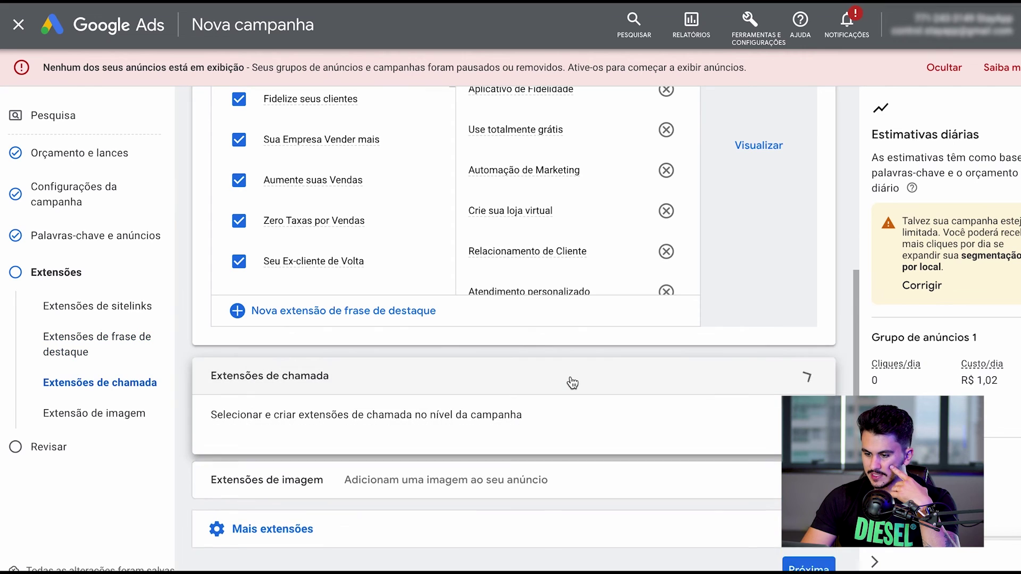
left_click(426, 392)
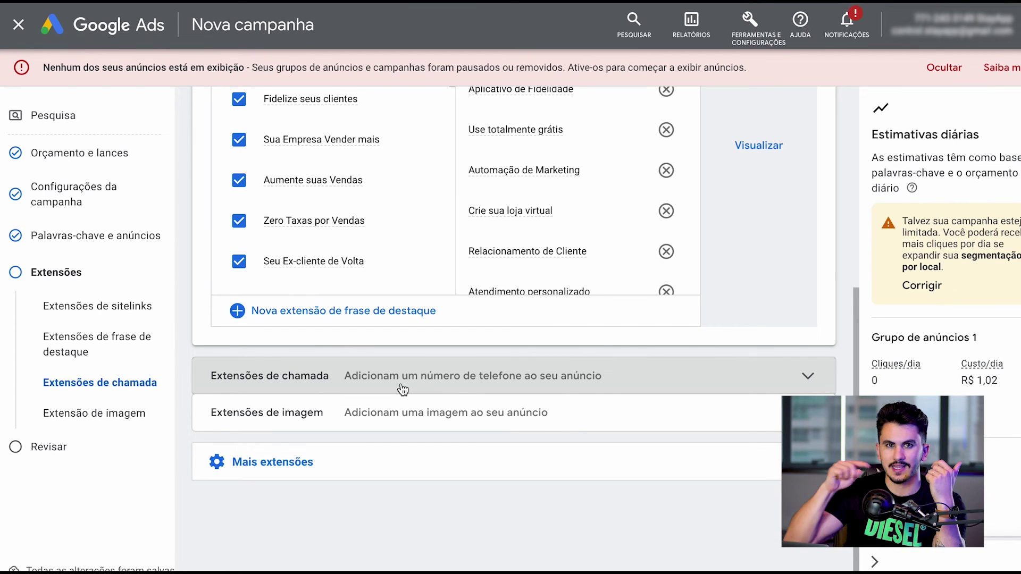
left_click(402, 389)
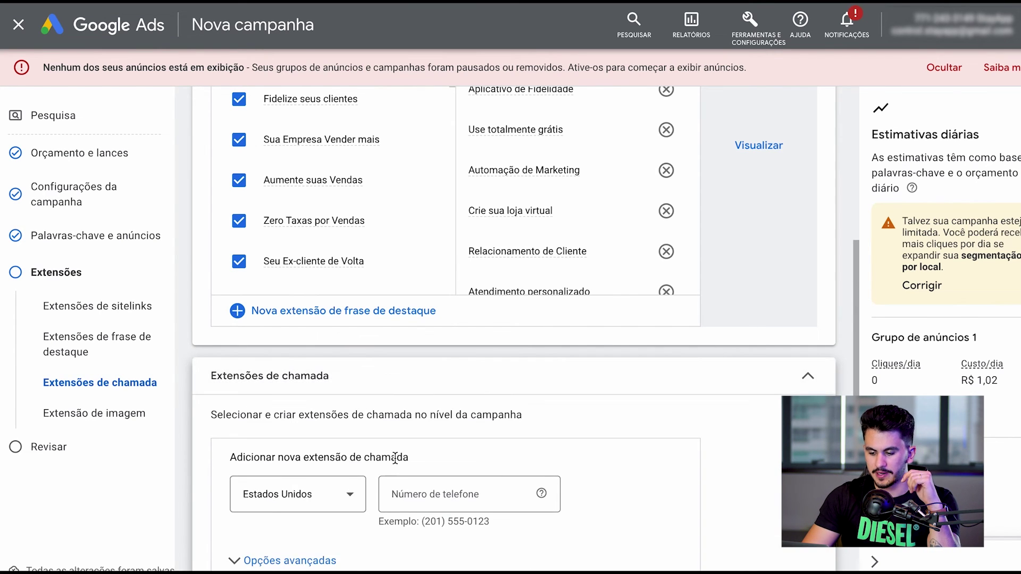
scroll(422, 365, "up", 1)
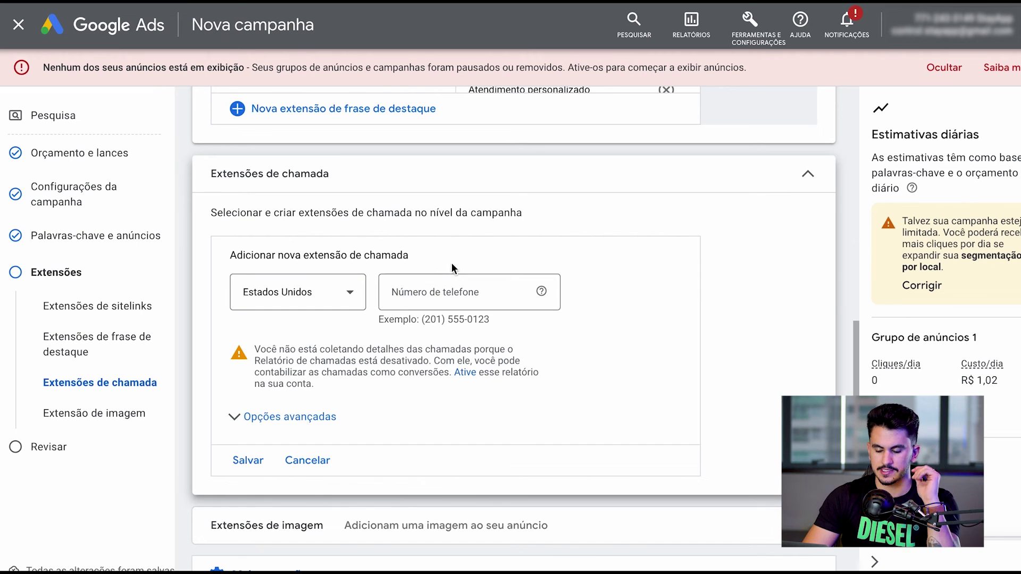
left_click(343, 190)
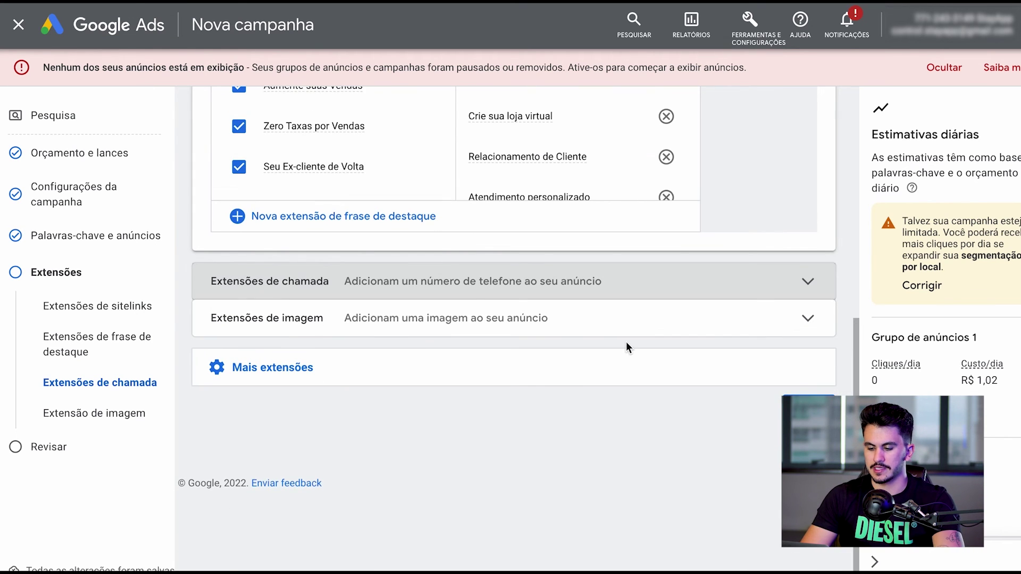
- Proceed to the campaign's review stage and examine its settings summary and the errors to correct before publishing
left_click(808, 400)
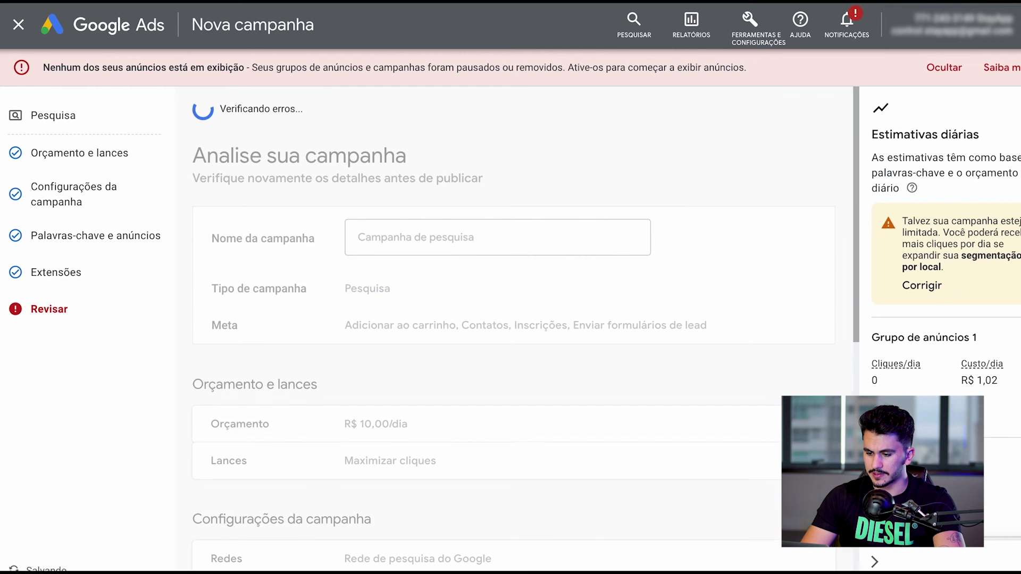
scroll(694, 382, "down", 4)
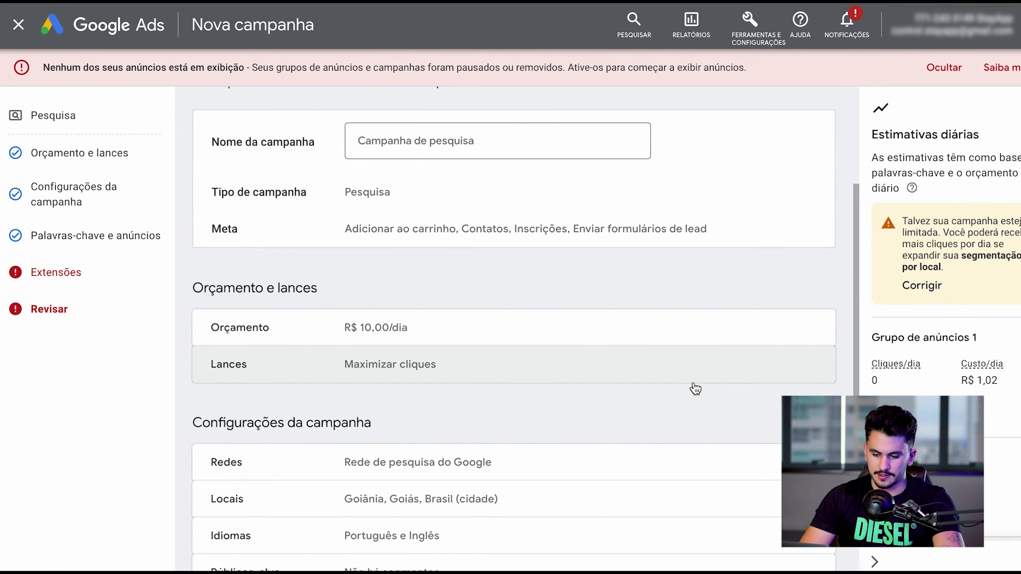
scroll(693, 388, "down", 3)
scroll(788, 290, "up", 8)
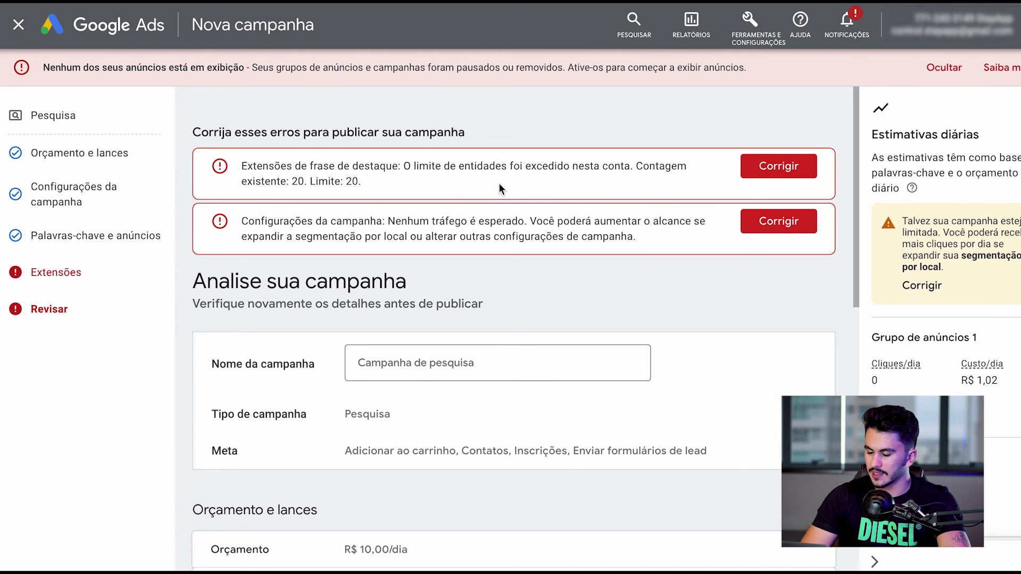
scroll(569, 360, "down", 10)
scroll(647, 333, "up", 10)
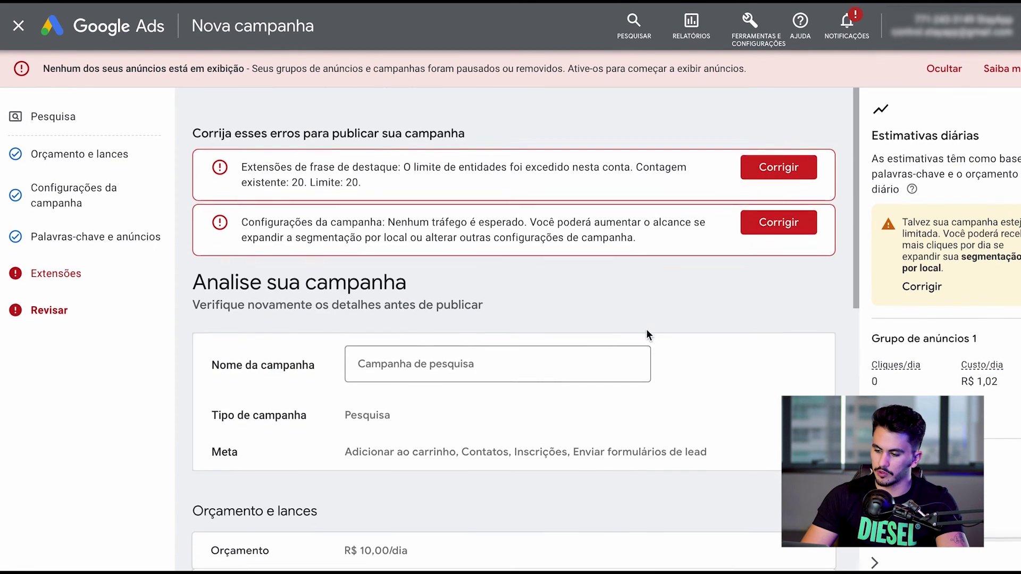